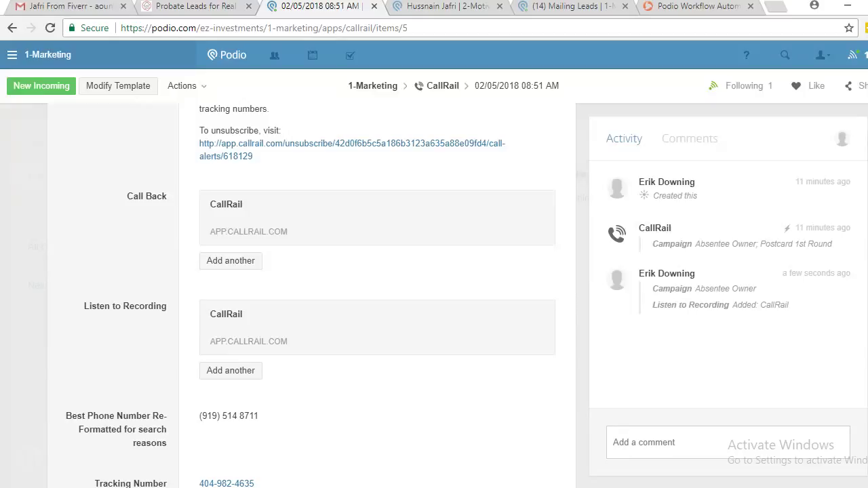
Close the call record to return to the CallRail list showing its single logged call.
{"action": "key", "text": "Escape"}
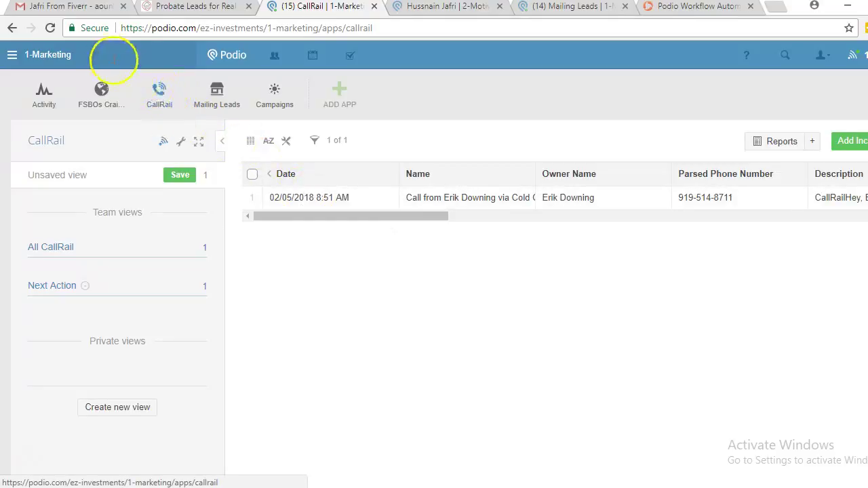
{"action": "left_click", "coordinate": [111, 55]}
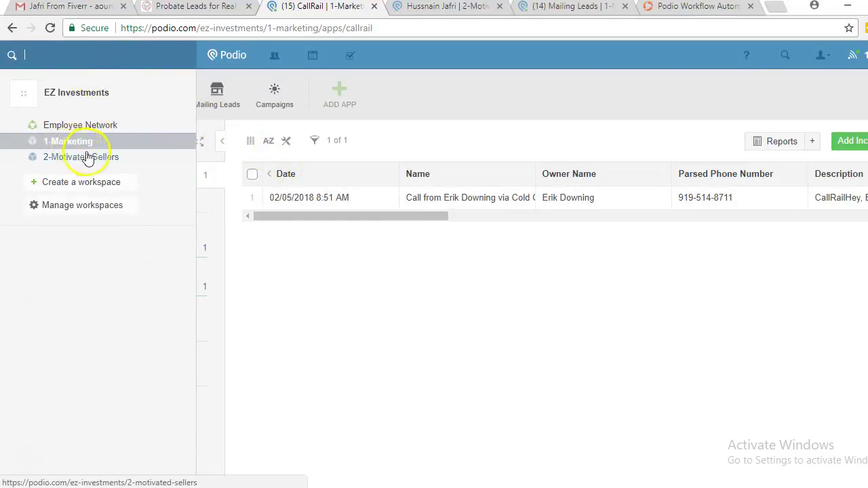
{"action": "left_click", "coordinate": [407, 143]}
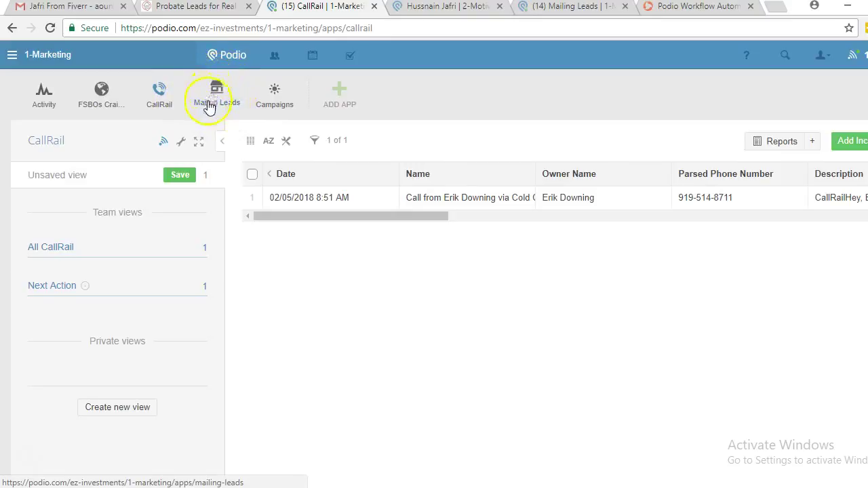
Look at Mailing Leads, then view the Campaigns app listing two Postcards campaigns.
{"action": "left_click", "coordinate": [217, 107]}
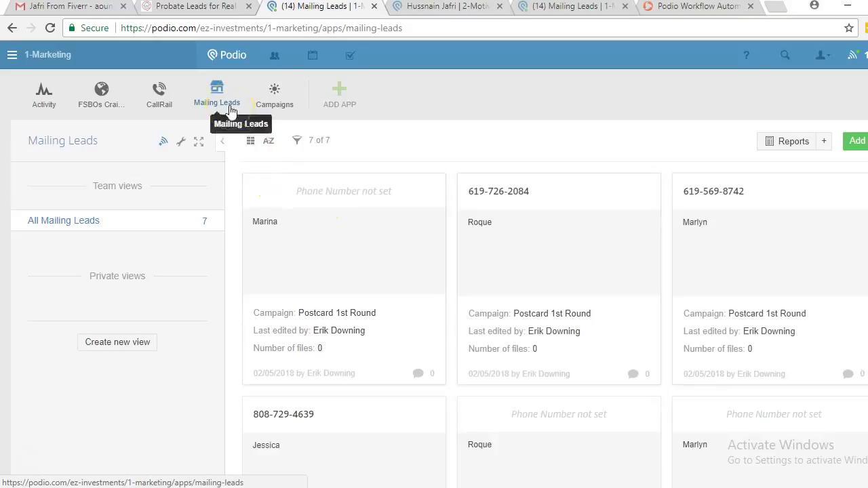
{"action": "left_click", "coordinate": [278, 105]}
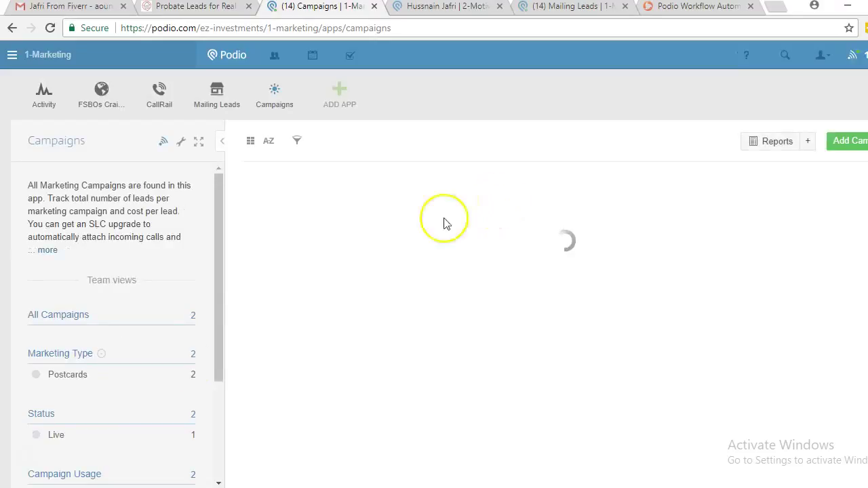
{"action": "left_click", "coordinate": [545, 244]}
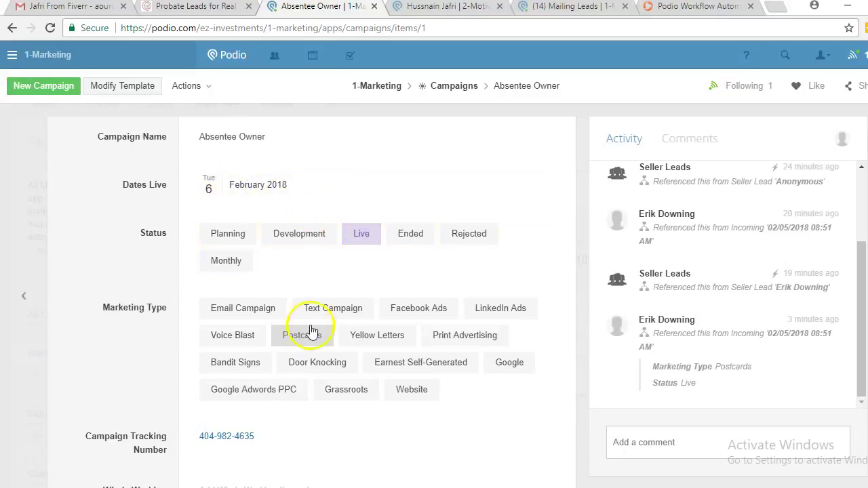
{"action": "scroll", "coordinate": [305, 343], "scroll_direction": "down", "scroll_amount": 2}
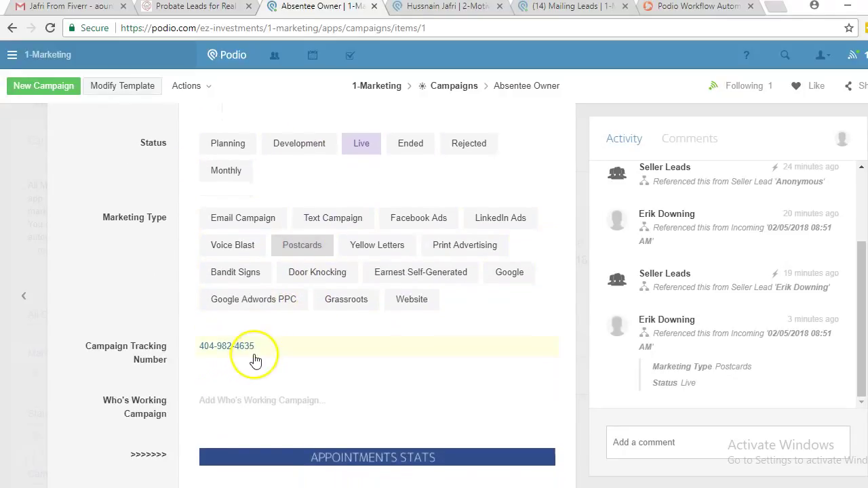
{"action": "left_click", "coordinate": [268, 351]}
{"action": "triple_click", "coordinate": [267, 348]}
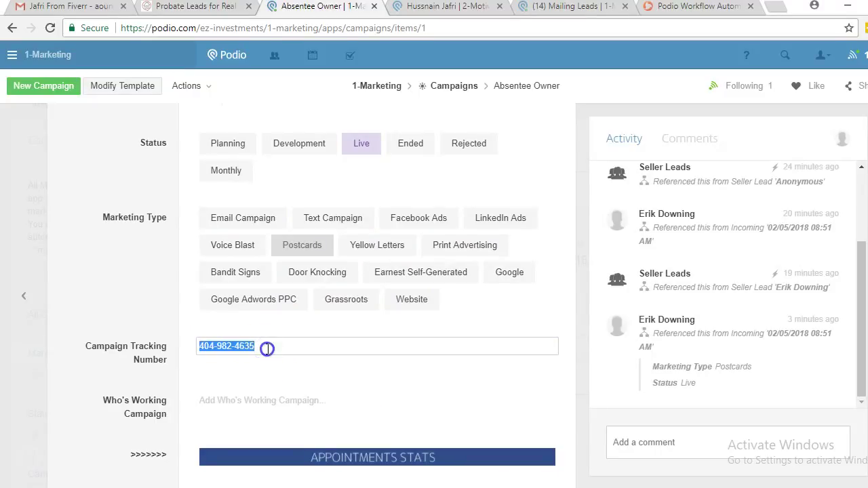
{"action": "triple_click", "coordinate": [267, 348]}
{"action": "left_click", "coordinate": [268, 349]}
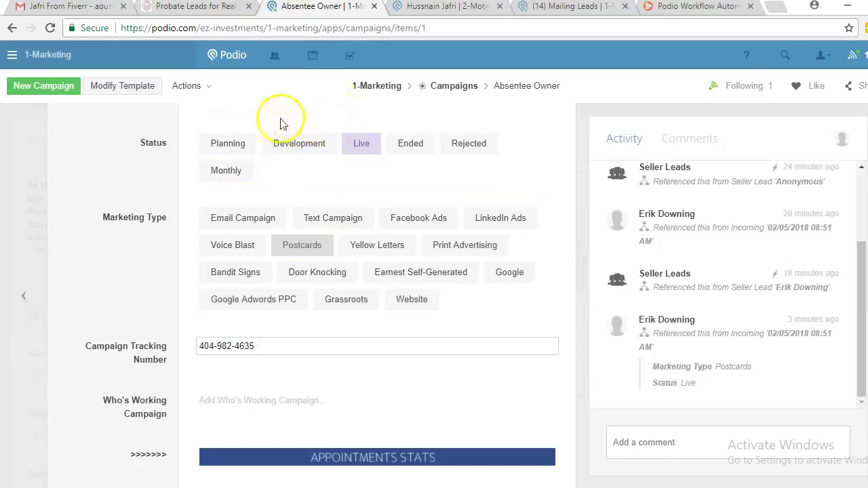
{"action": "left_click", "coordinate": [92, 342]}
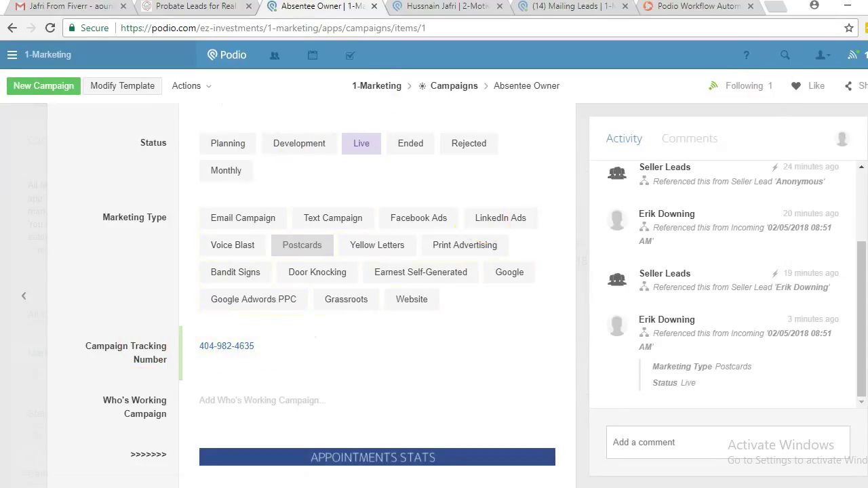
{"action": "left_click", "coordinate": [454, 85]}
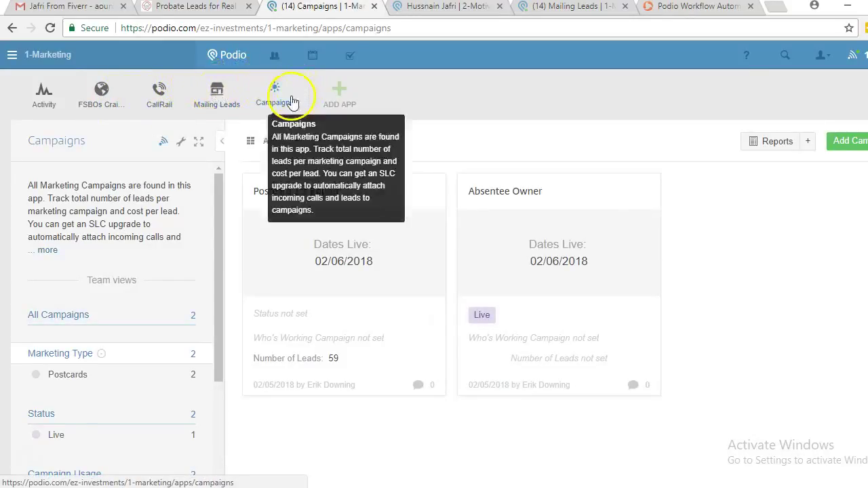
Open the CallRail app's 02/05/2018 08:51 AM call record.
{"action": "left_click", "coordinate": [163, 103]}
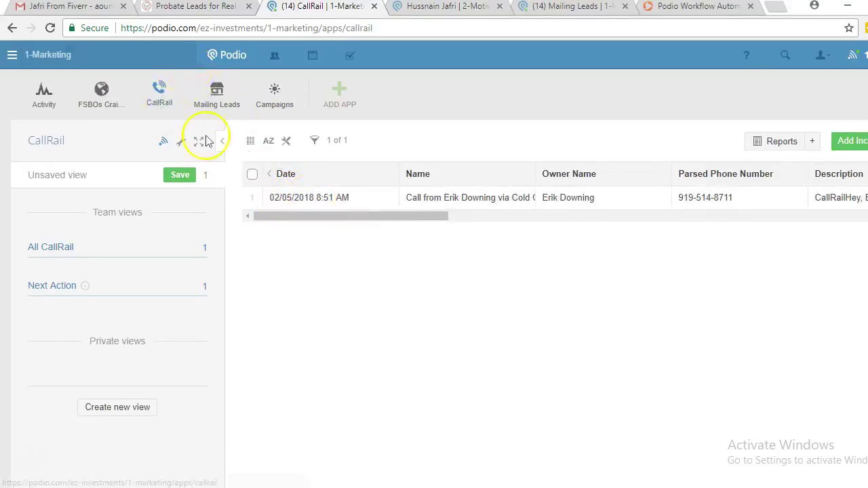
{"action": "left_click", "coordinate": [316, 198]}
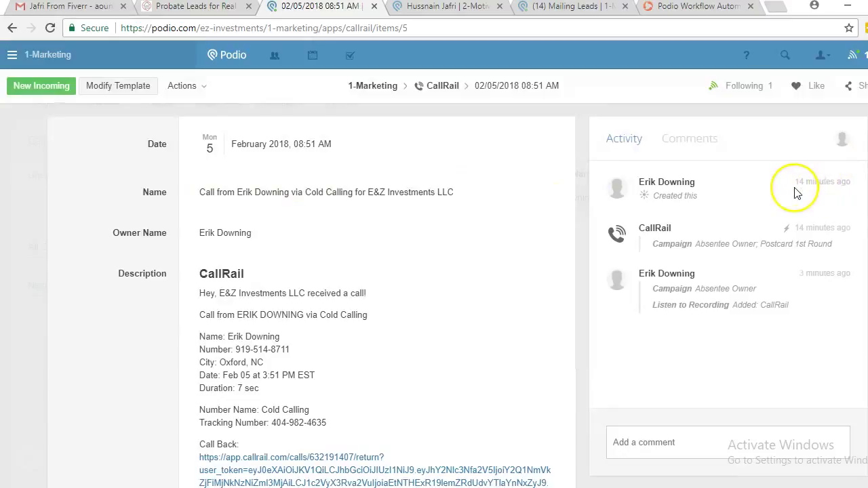
Review the call record's owner name field, selecting the owner's last name.
{"action": "left_click_drag", "start_coordinate": [794, 187], "coordinate": [840, 182]}
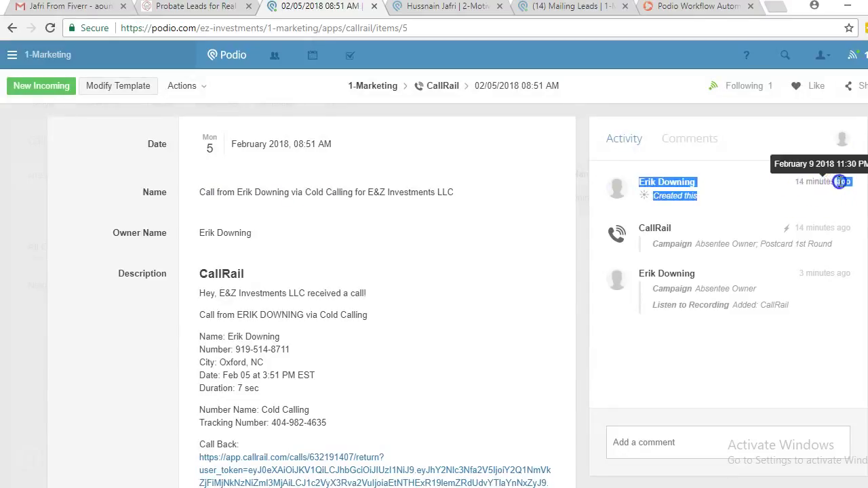
{"action": "left_click", "coordinate": [744, 187]}
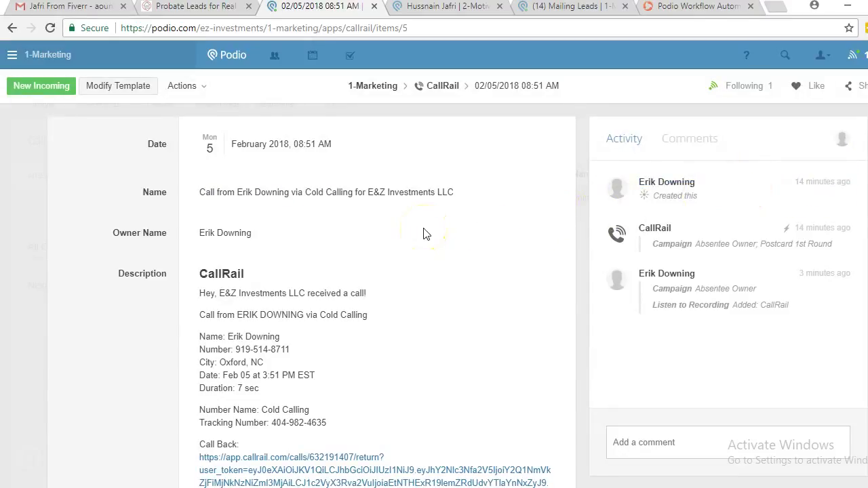
{"action": "scroll", "coordinate": [426, 234], "scroll_direction": "down", "scroll_amount": 1}
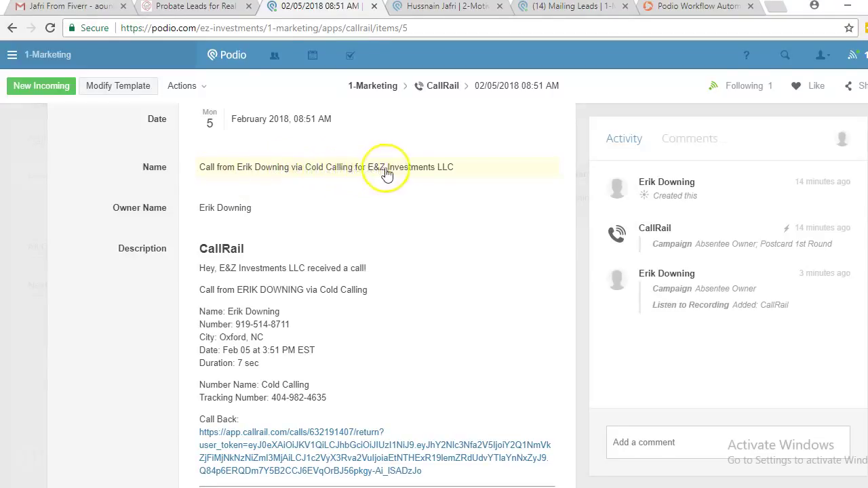
{"action": "scroll", "coordinate": [444, 175], "scroll_direction": "down", "scroll_amount": 1}
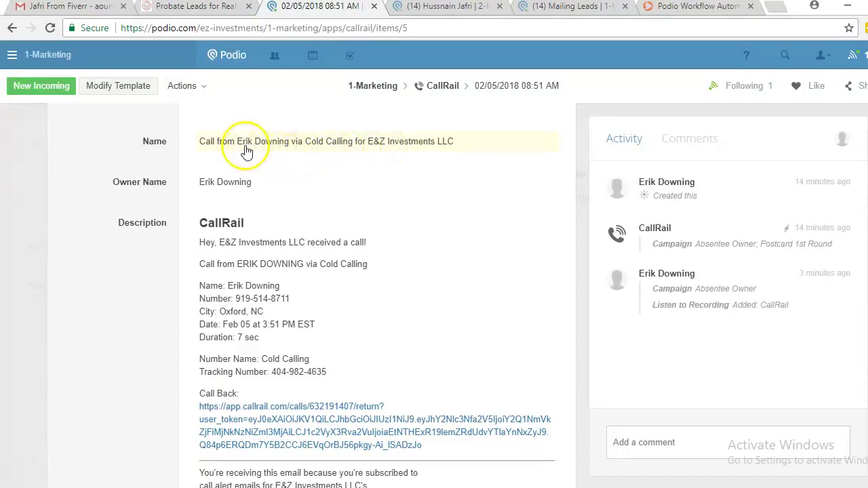
{"action": "left_click_drag", "start_coordinate": [252, 183], "coordinate": [205, 184]}
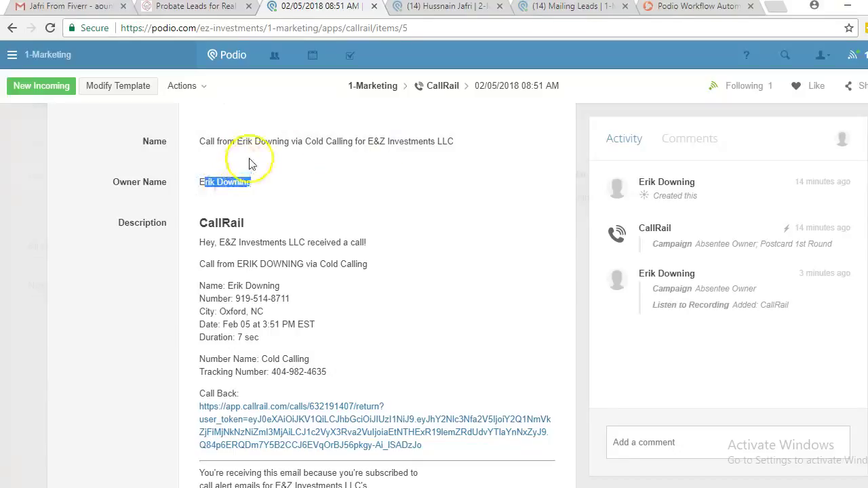
{"action": "double_click", "coordinate": [221, 180]}
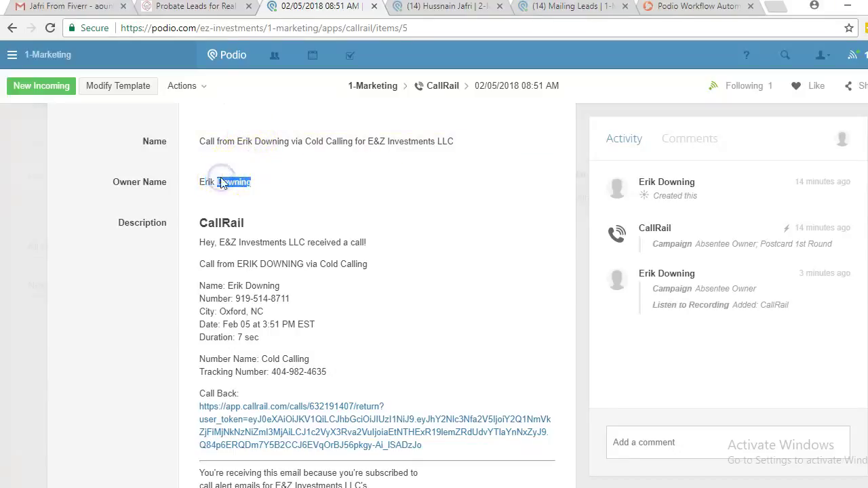
Check the reformatted best phone number and campaign, then go back to the CallRail list.
{"action": "scroll", "coordinate": [222, 182], "scroll_direction": "down", "scroll_amount": 1}
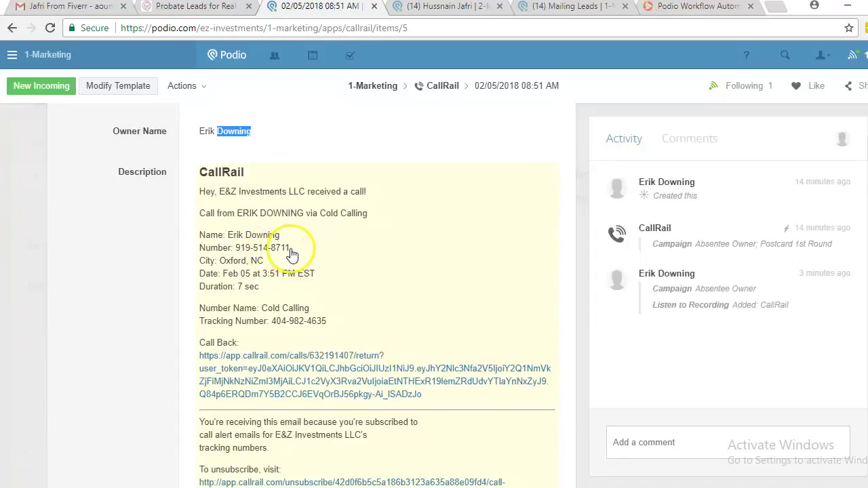
{"action": "scroll", "coordinate": [312, 255], "scroll_direction": "down", "scroll_amount": 4}
{"action": "scroll", "coordinate": [312, 254], "scroll_direction": "down", "scroll_amount": 4}
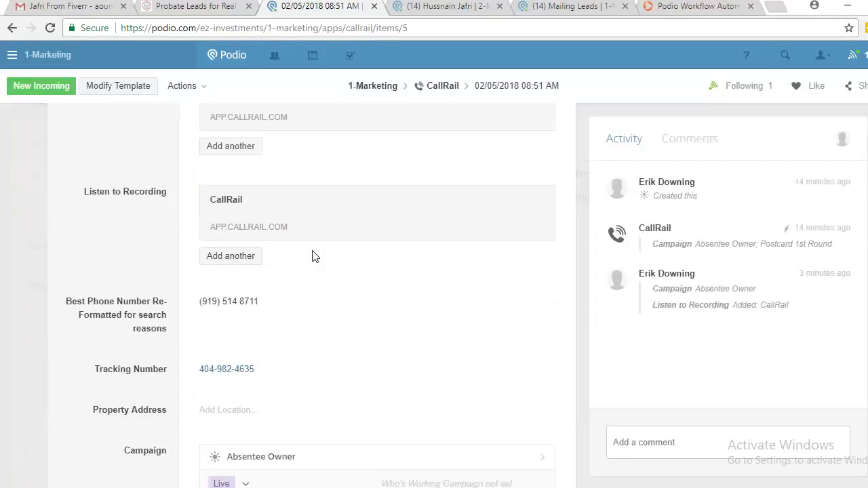
{"action": "left_click_drag", "start_coordinate": [265, 194], "coordinate": [201, 191]}
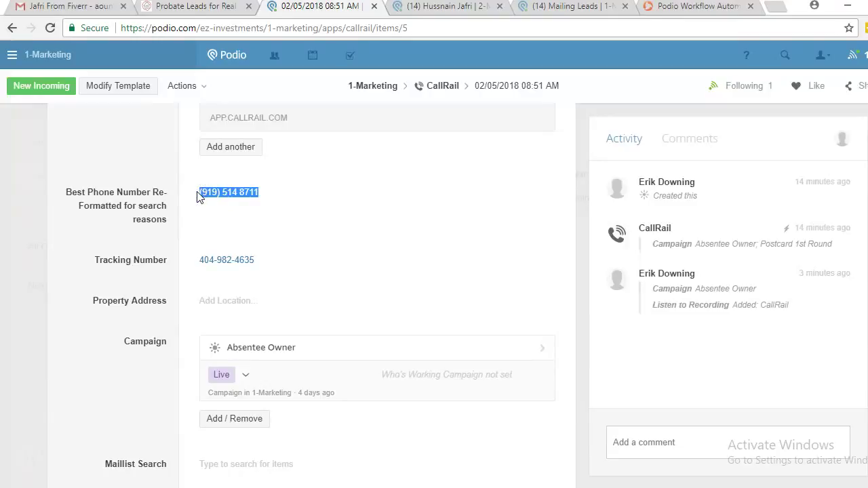
{"action": "scroll", "coordinate": [197, 197], "scroll_direction": "up", "scroll_amount": 6}
{"action": "scroll", "coordinate": [196, 197], "scroll_direction": "up", "scroll_amount": 1}
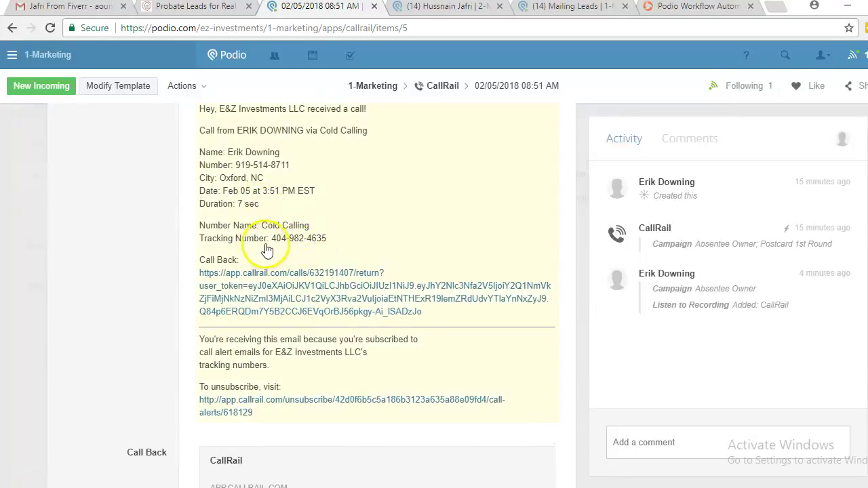
{"action": "scroll", "coordinate": [325, 245], "scroll_direction": "down", "scroll_amount": 9}
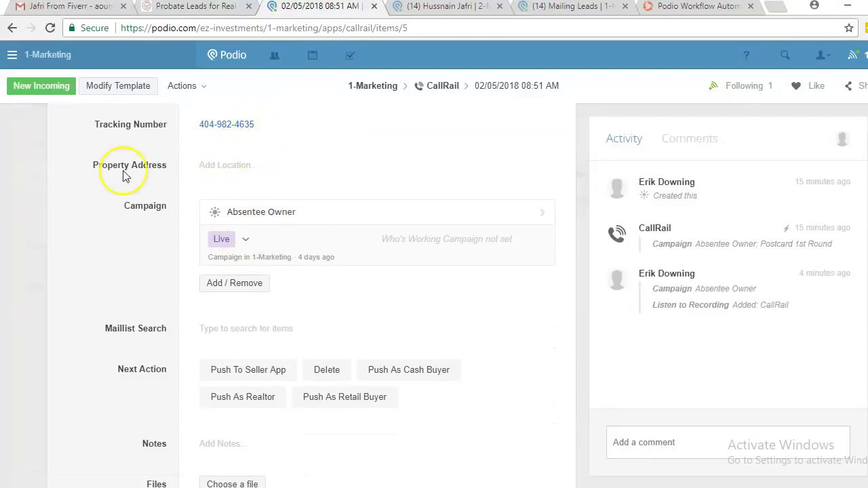
{"action": "scroll", "coordinate": [123, 176], "scroll_direction": "up", "scroll_amount": 5}
{"action": "scroll", "coordinate": [123, 177], "scroll_direction": "up", "scroll_amount": 8}
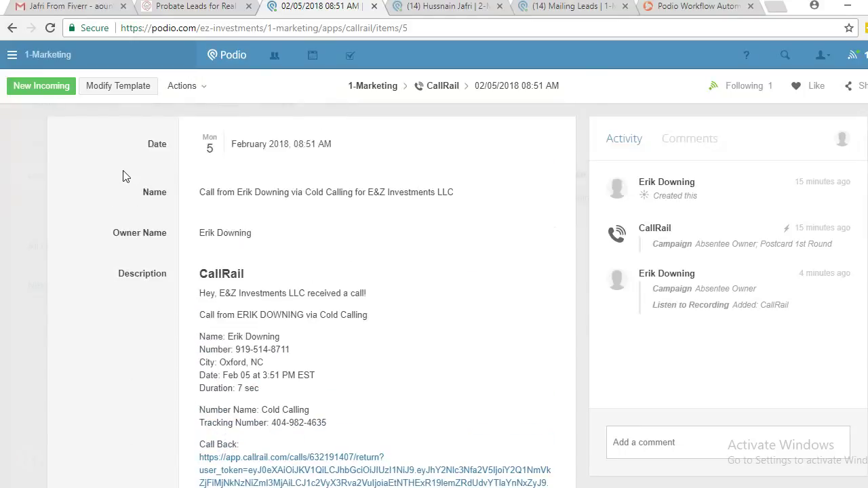
{"action": "scroll", "coordinate": [180, 174], "scroll_direction": "down", "scroll_amount": 1}
{"action": "scroll", "coordinate": [308, 190], "scroll_direction": "down", "scroll_amount": 3}
{"action": "scroll", "coordinate": [309, 190], "scroll_direction": "down", "scroll_amount": 2}
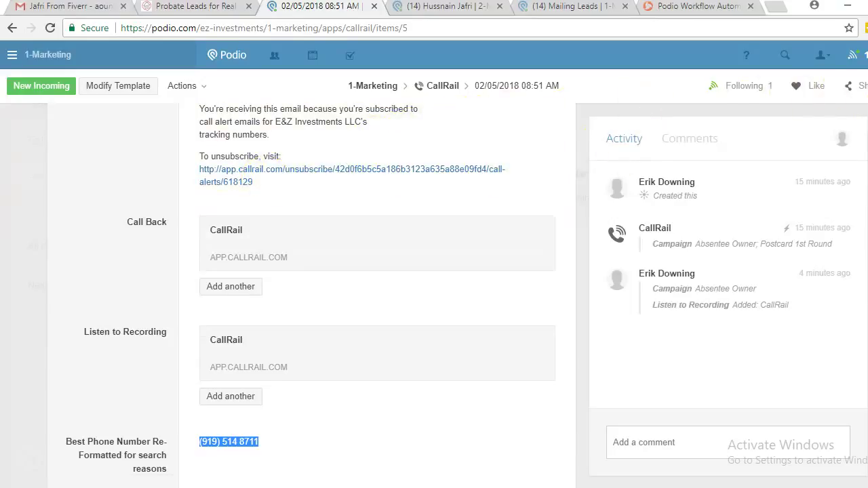
{"action": "key", "text": "alt+Left"}
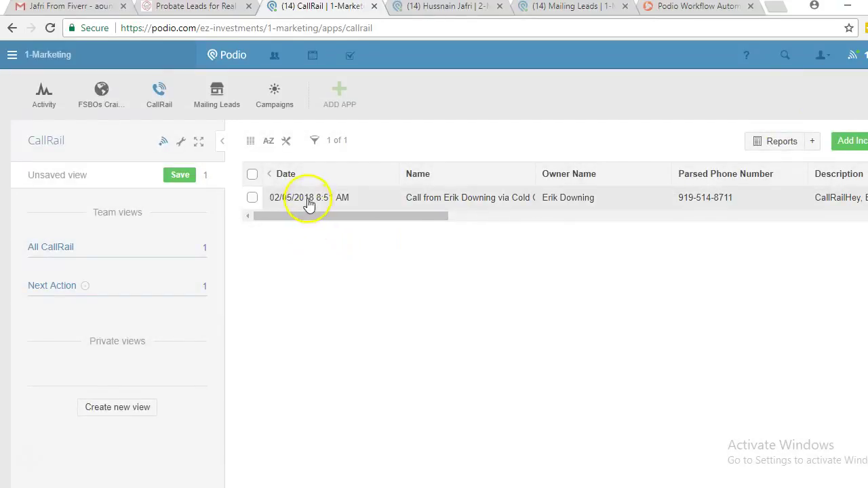
Reopen the 02/05/2018 call record and inspect its reformatted best phone number.
{"action": "left_click", "coordinate": [308, 201]}
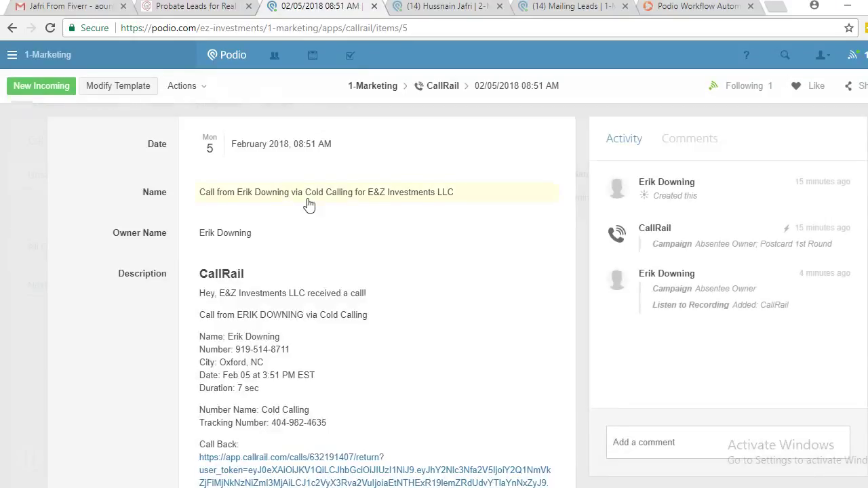
{"action": "scroll", "coordinate": [309, 204], "scroll_direction": "down", "scroll_amount": 7}
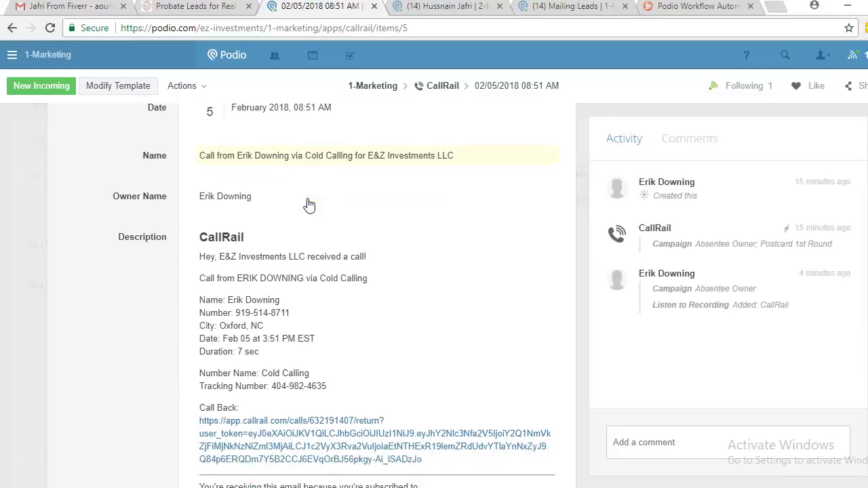
{"action": "scroll", "coordinate": [309, 203], "scroll_direction": "down", "scroll_amount": 3}
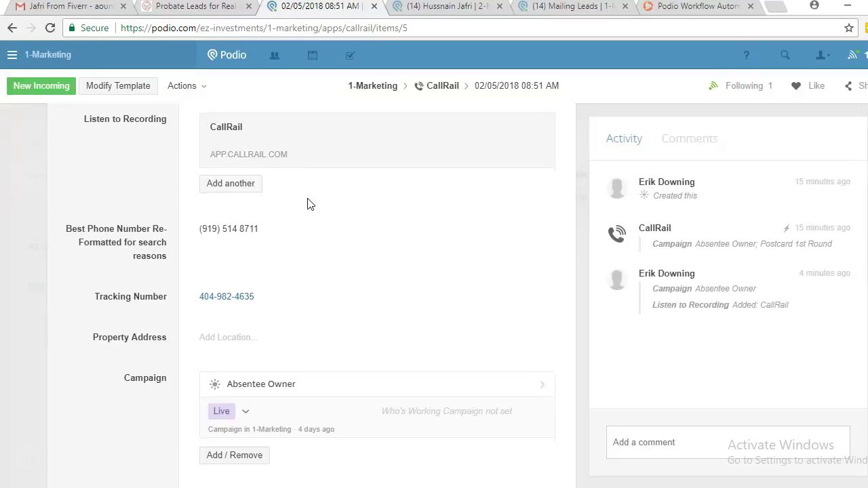
{"action": "left_click", "coordinate": [269, 234]}
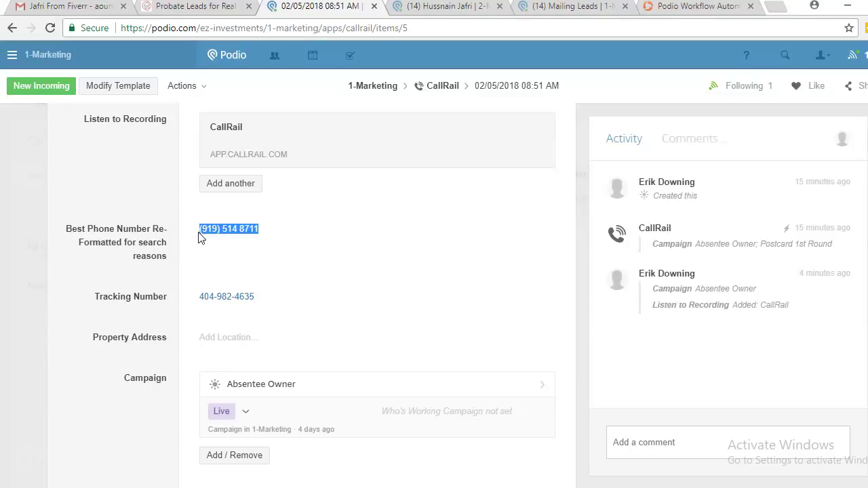
{"action": "left_click", "coordinate": [663, 343]}
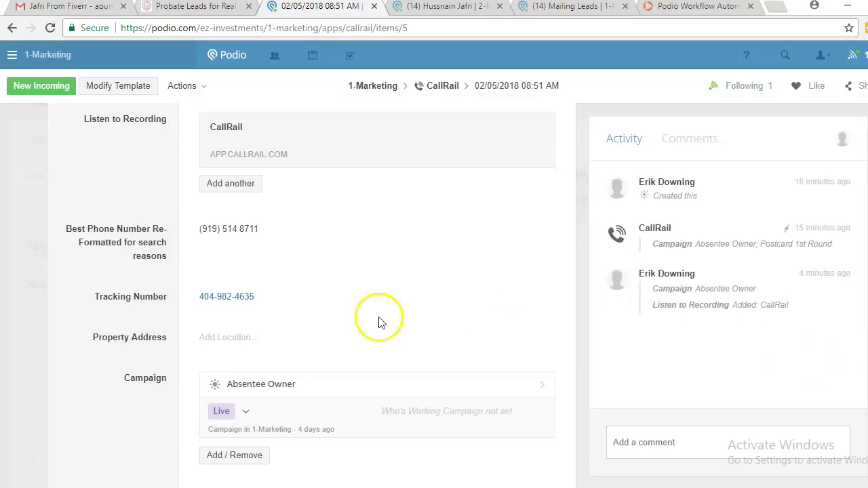
{"action": "left_click", "coordinate": [277, 296]}
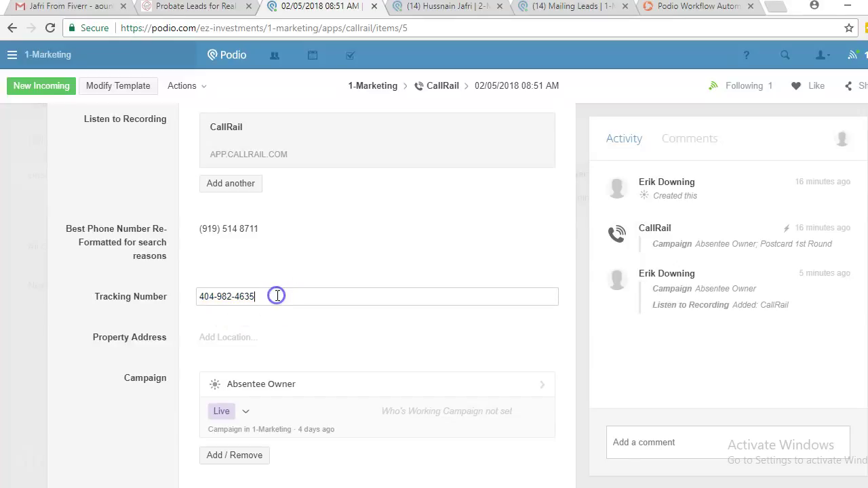
{"action": "triple_click", "coordinate": [277, 297]}
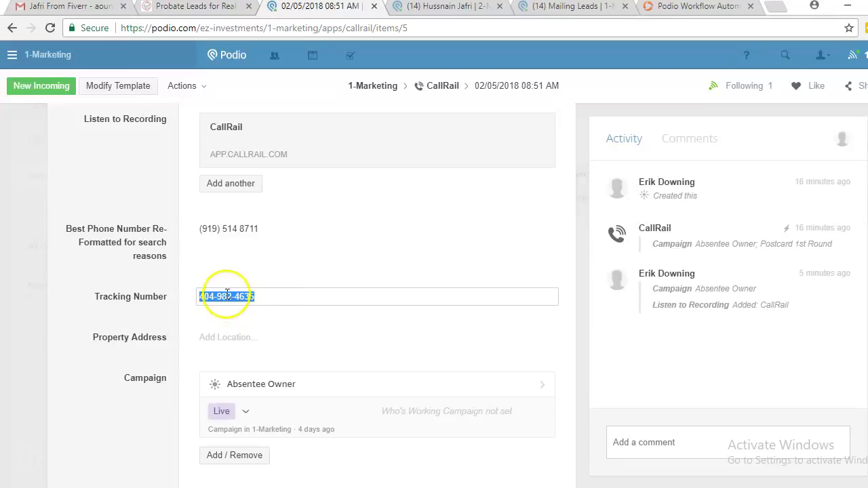
{"action": "left_click", "coordinate": [145, 297]}
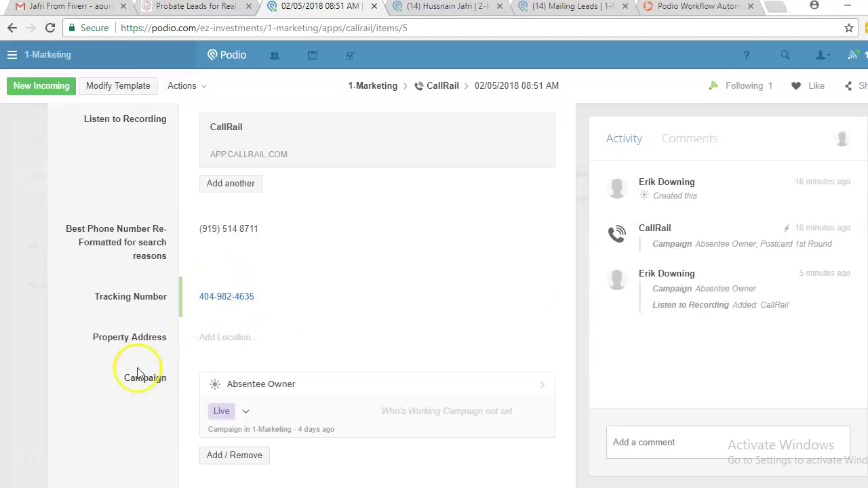
{"action": "scroll", "coordinate": [258, 407], "scroll_direction": "down", "scroll_amount": 1}
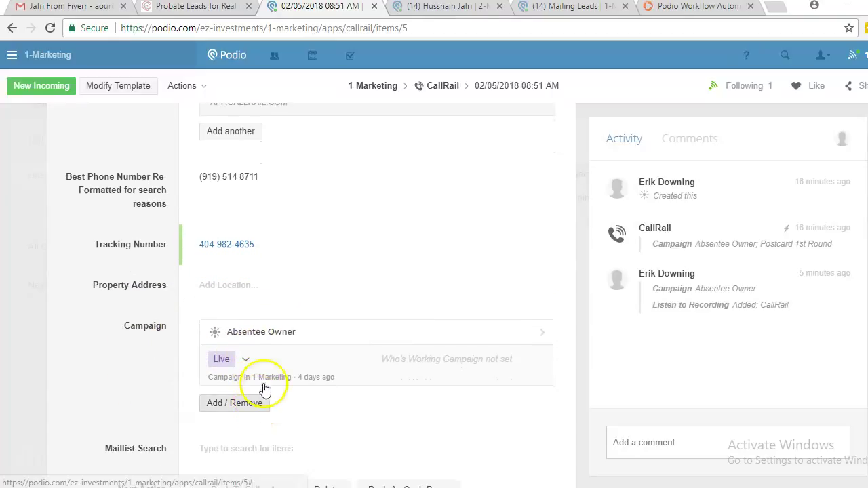
From the Mailing Leads page, view the Absentee Owner campaign's Live status and Postcards type.
{"action": "left_click", "coordinate": [568, 12]}
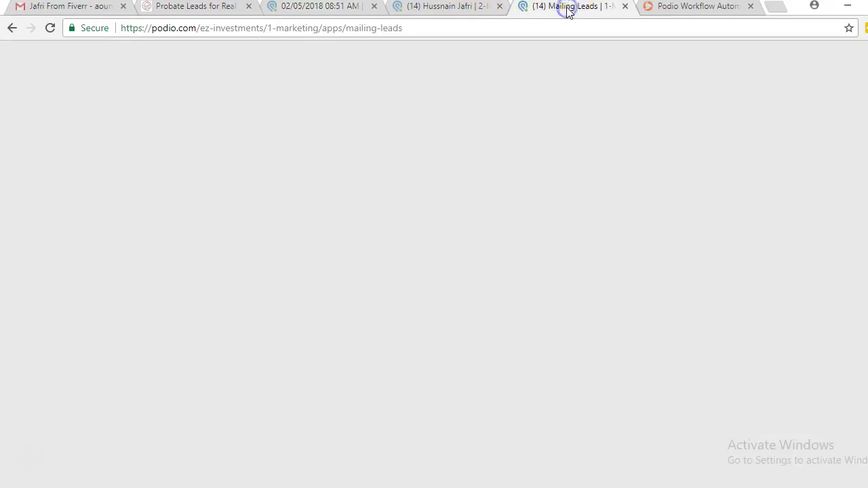
{"action": "left_click", "coordinate": [273, 99]}
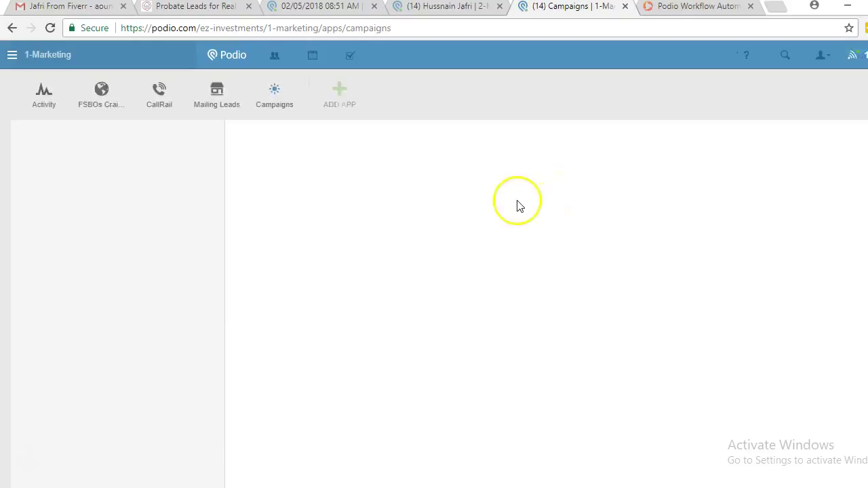
{"action": "left_click", "coordinate": [570, 210]}
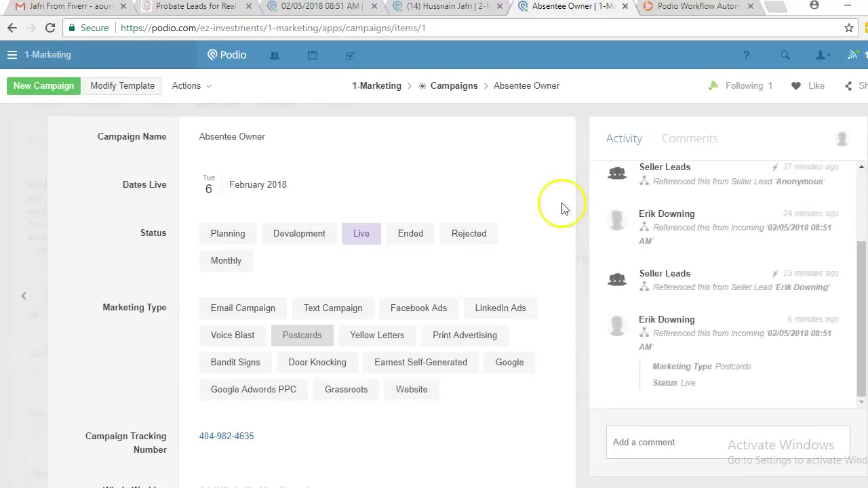
{"action": "scroll", "coordinate": [316, 277], "scroll_direction": "down", "scroll_amount": 2}
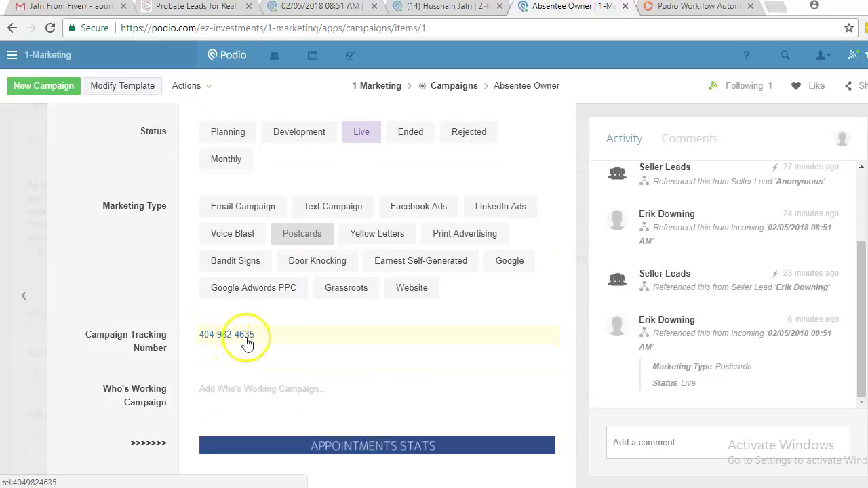
Return to the call record page and move its tab beside the campaign page.
{"action": "left_click", "coordinate": [342, 10]}
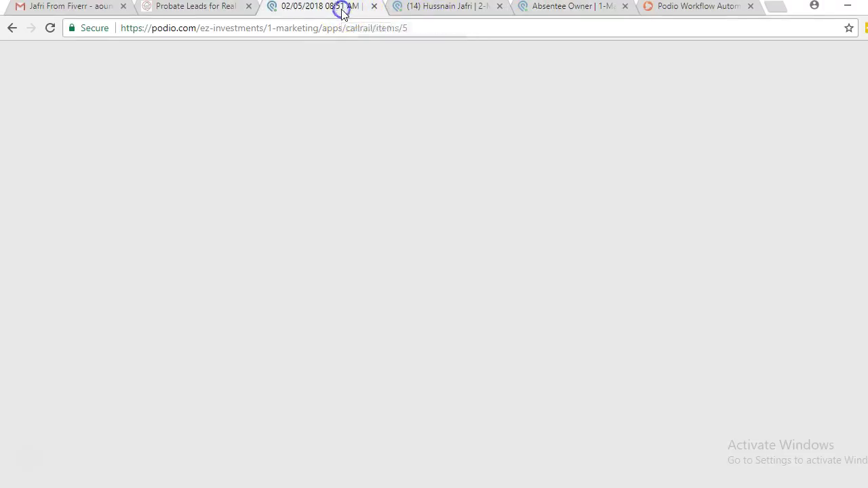
{"action": "left_click_drag", "start_coordinate": [380, 10], "coordinate": [506, 10]}
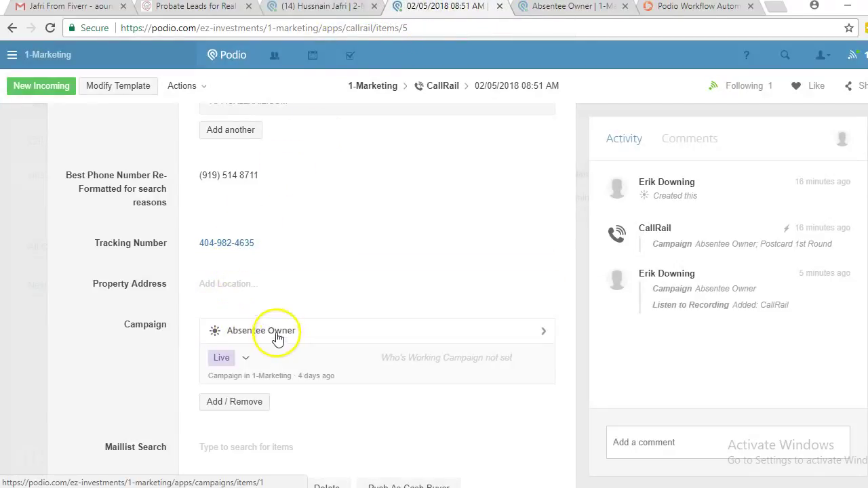
{"action": "scroll", "coordinate": [169, 309], "scroll_direction": "up", "scroll_amount": 3}
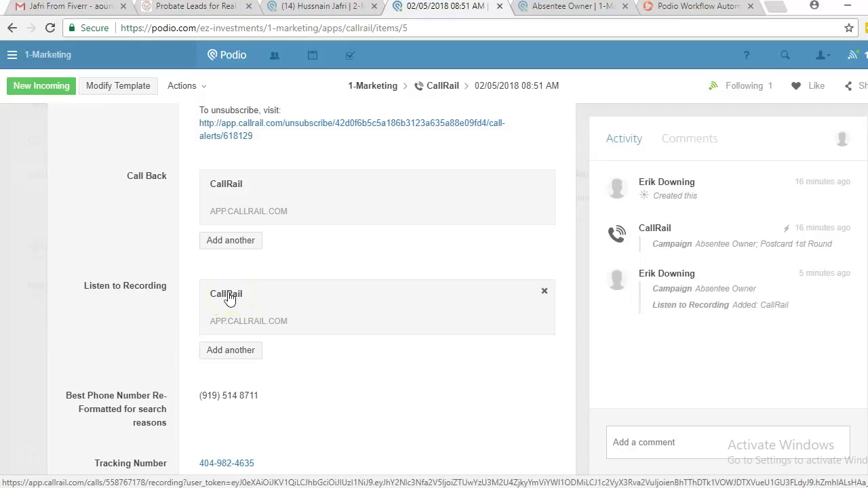
{"action": "scroll", "coordinate": [229, 298], "scroll_direction": "down", "scroll_amount": 3}
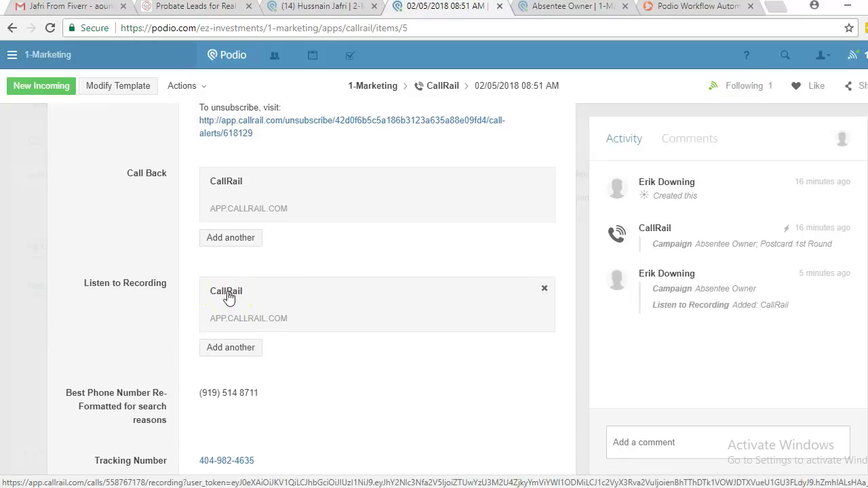
{"action": "scroll", "coordinate": [322, 339], "scroll_direction": "down", "scroll_amount": 1}
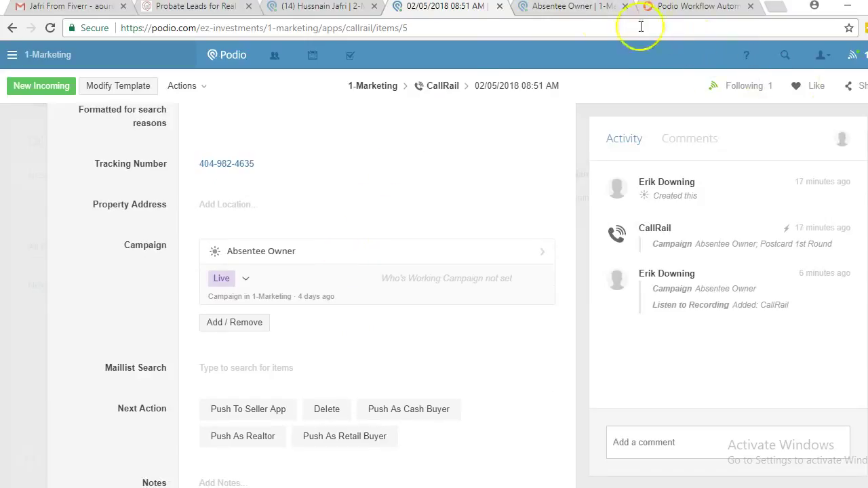
Send the campaign page back to the Campaigns list, then return to the call record's recording link.
{"action": "left_click", "coordinate": [590, 13]}
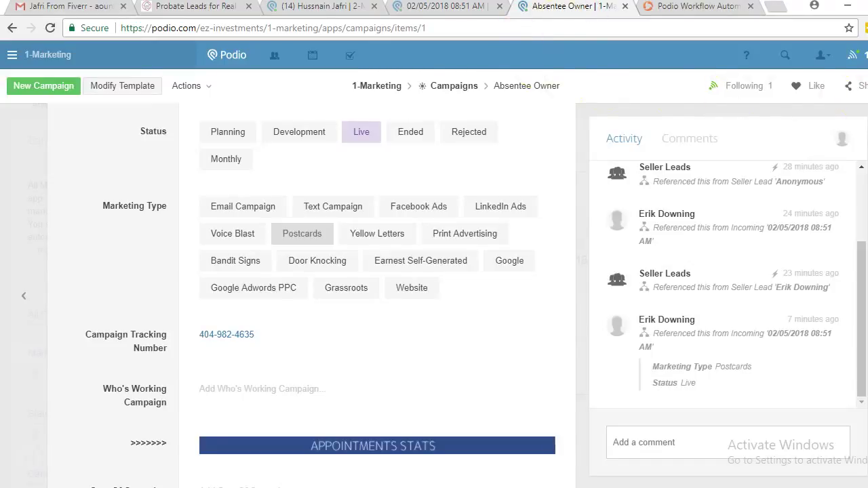
{"action": "left_click", "coordinate": [454, 85]}
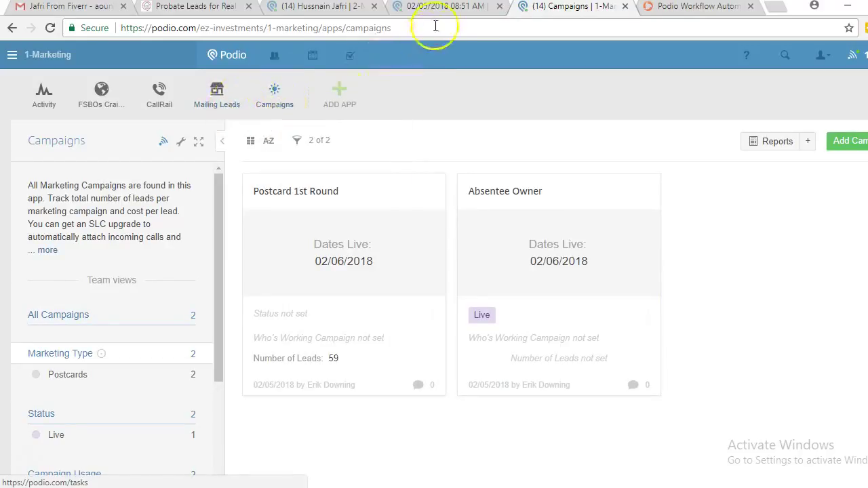
{"action": "left_click", "coordinate": [304, 14]}
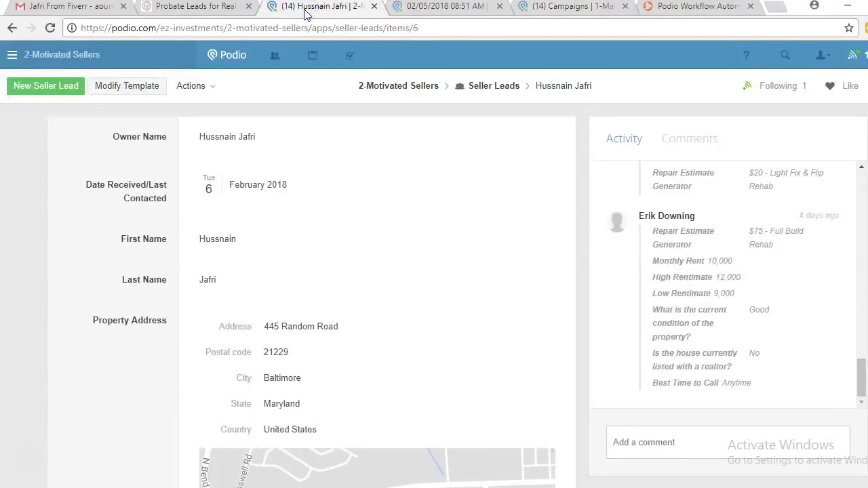
{"action": "left_click", "coordinate": [447, 7]}
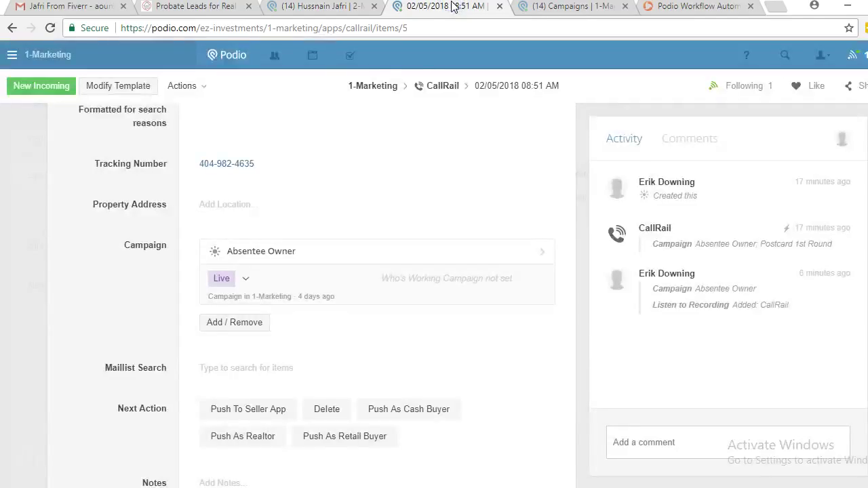
{"action": "scroll", "coordinate": [373, 204], "scroll_direction": "down", "scroll_amount": 1}
{"action": "scroll", "coordinate": [373, 204], "scroll_direction": "up", "scroll_amount": 1}
{"action": "scroll", "coordinate": [373, 204], "scroll_direction": "down", "scroll_amount": 2}
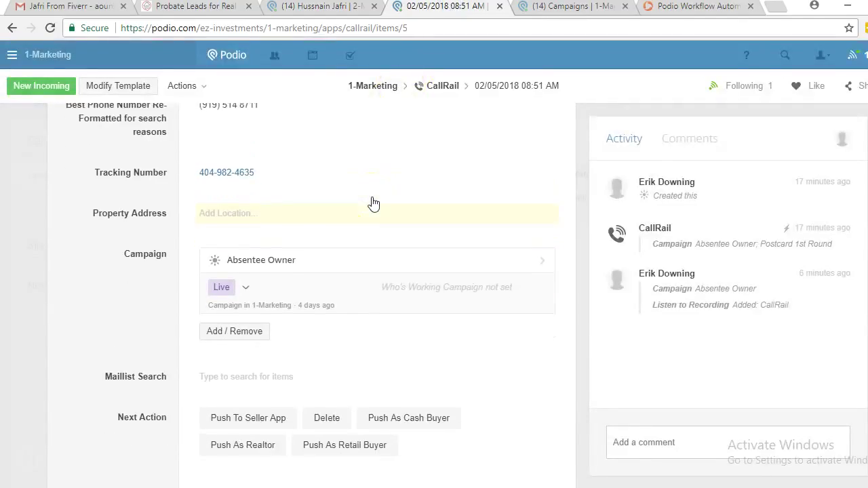
{"action": "scroll", "coordinate": [373, 203], "scroll_direction": "up", "scroll_amount": 5}
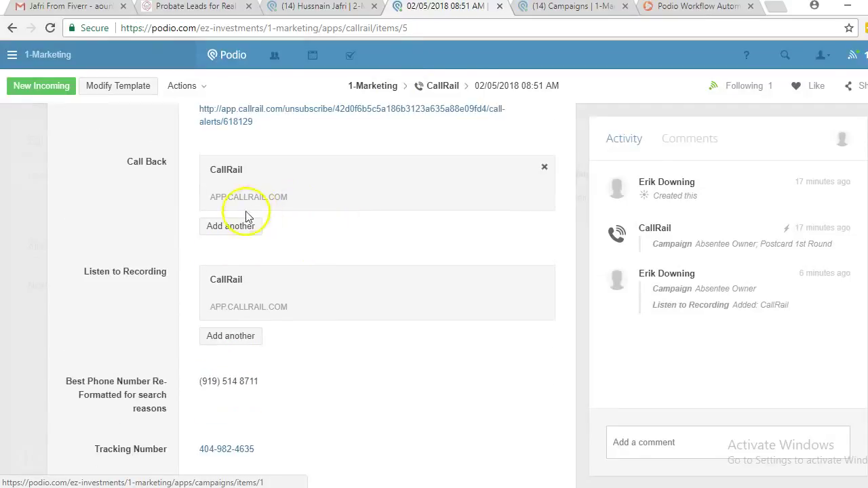
Play the Feb 09, 2018 call recording in CallRail, then close its tab with Ctrl+W.
{"action": "left_click", "coordinate": [218, 282]}
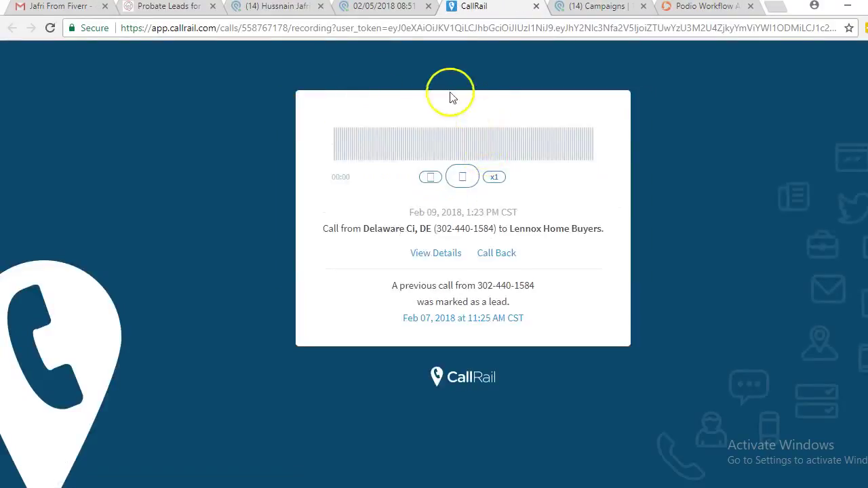
{"action": "left_click", "coordinate": [464, 182]}
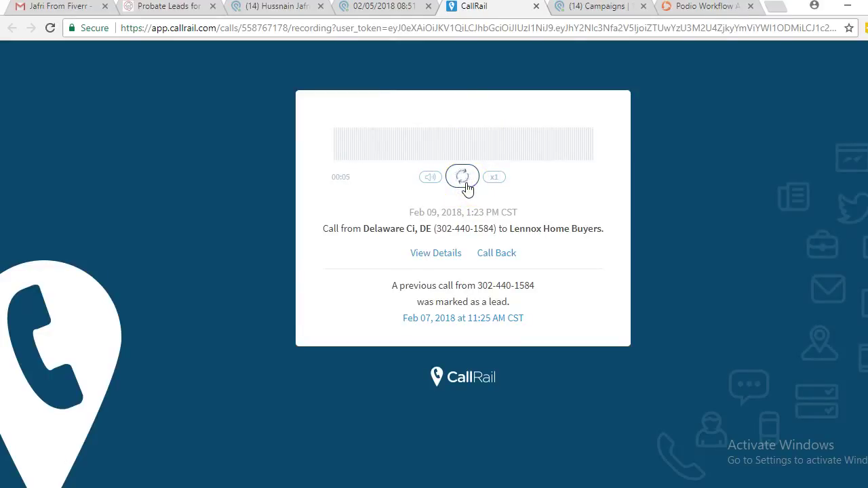
{"action": "left_click", "coordinate": [391, 8]}
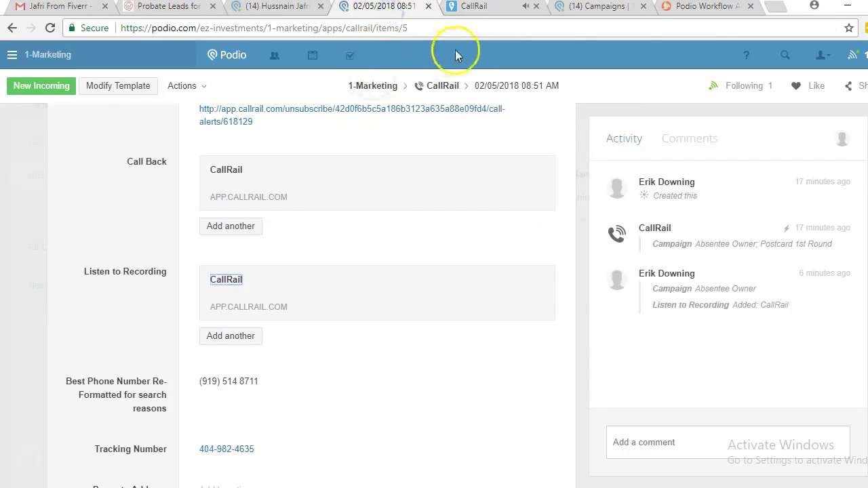
{"action": "scroll", "coordinate": [271, 343], "scroll_direction": "down", "scroll_amount": 2}
{"action": "scroll", "coordinate": [269, 346], "scroll_direction": "down", "scroll_amount": 2}
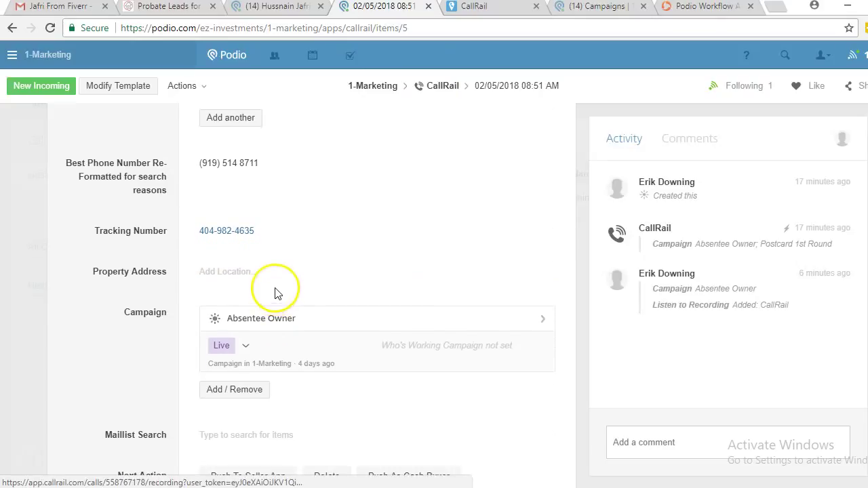
{"action": "scroll", "coordinate": [277, 287], "scroll_direction": "down", "scroll_amount": 1}
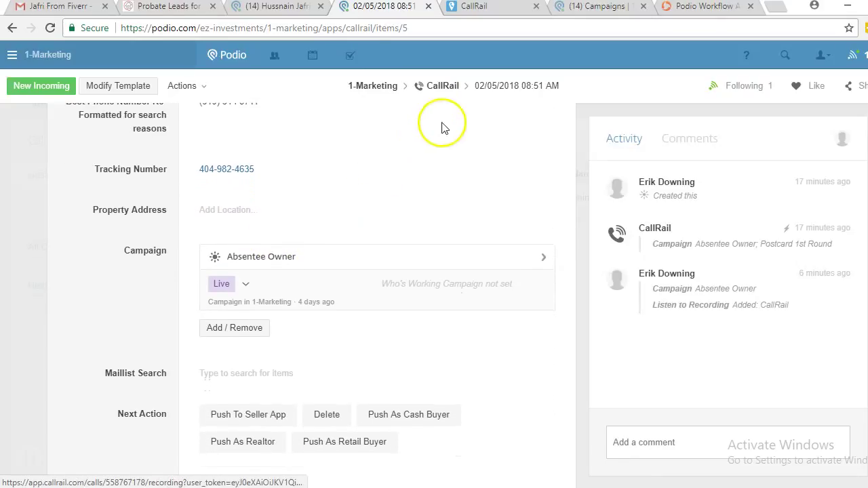
{"action": "left_click", "coordinate": [481, 9]}
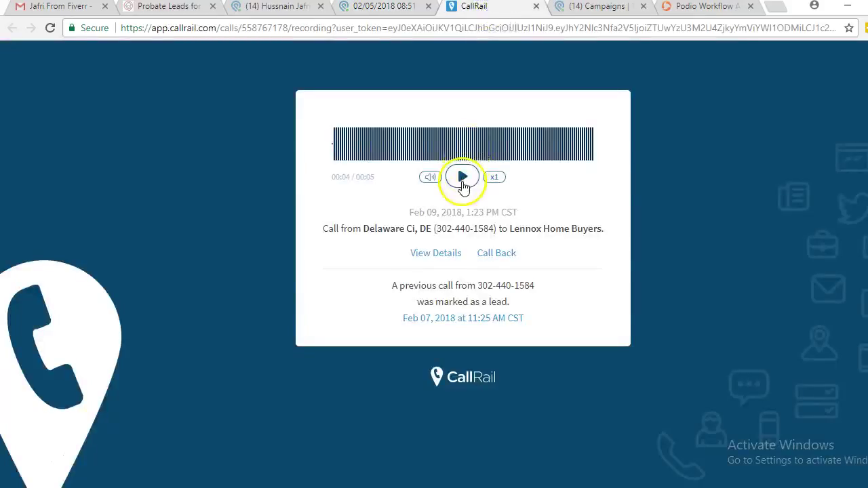
{"action": "left_click", "coordinate": [462, 178]}
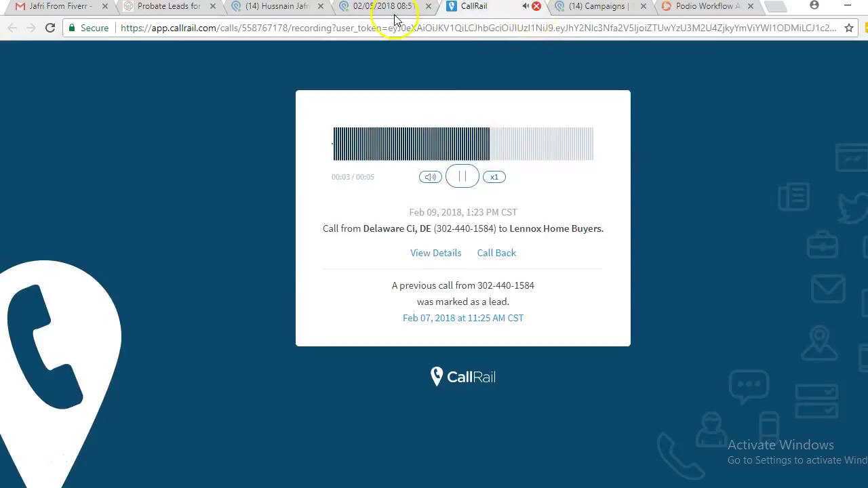
{"action": "key", "text": "ctrl+w"}
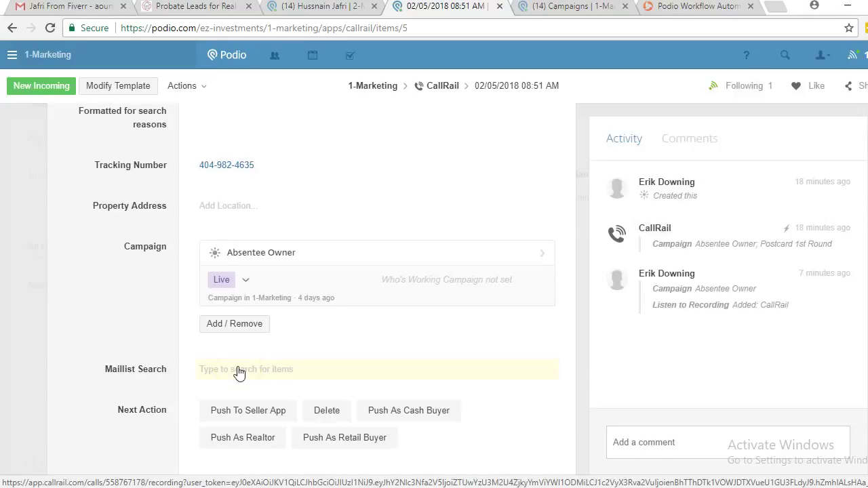
{"action": "left_click", "coordinate": [232, 374]}
{"action": "type", "text": "18"}
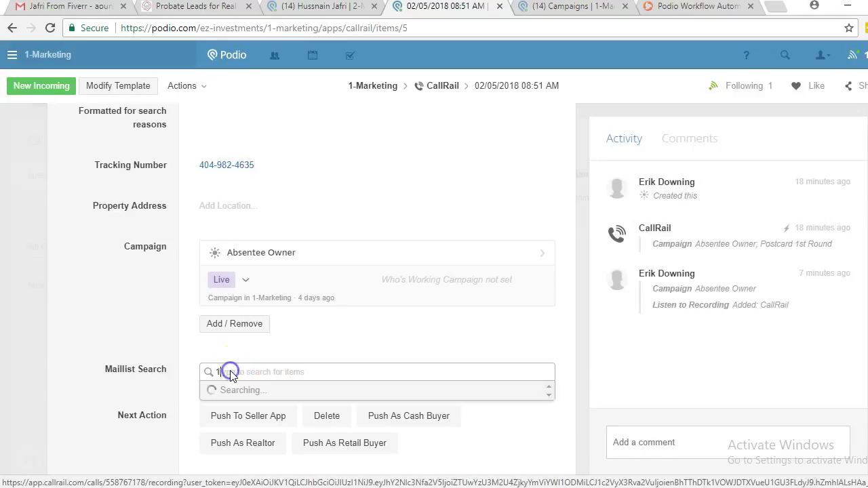
{"action": "type", "text": " Ran"}
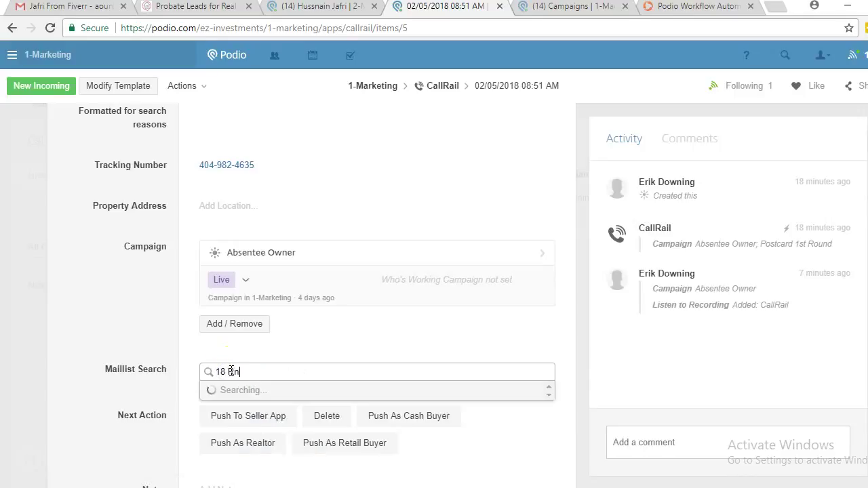
{"action": "type", "text": "dom"}
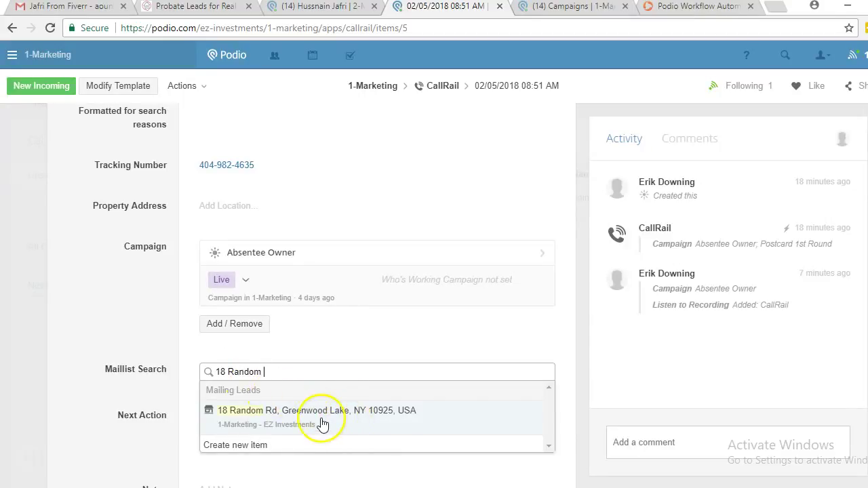
{"action": "left_click", "coordinate": [341, 430]}
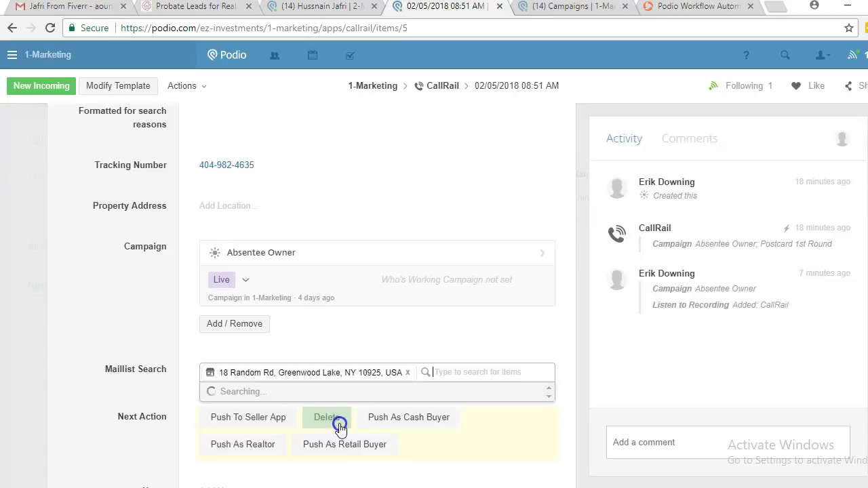
{"action": "left_click", "coordinate": [130, 333]}
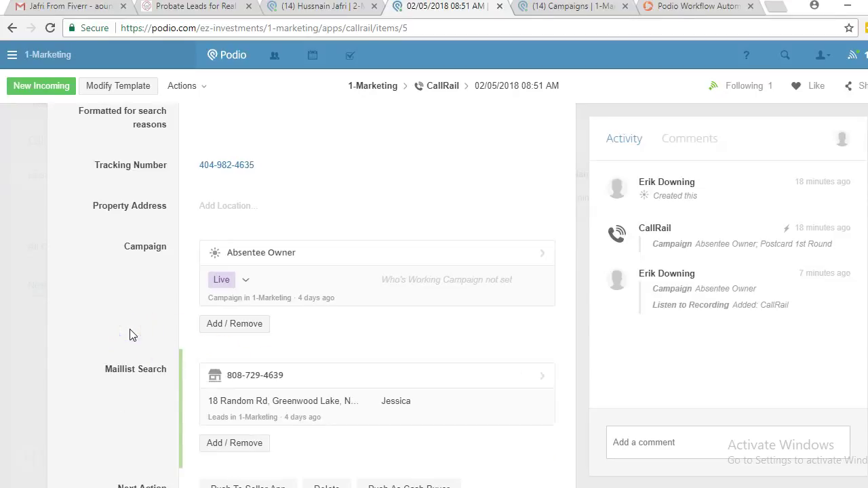
{"action": "scroll", "coordinate": [130, 333], "scroll_direction": "down", "scroll_amount": 1}
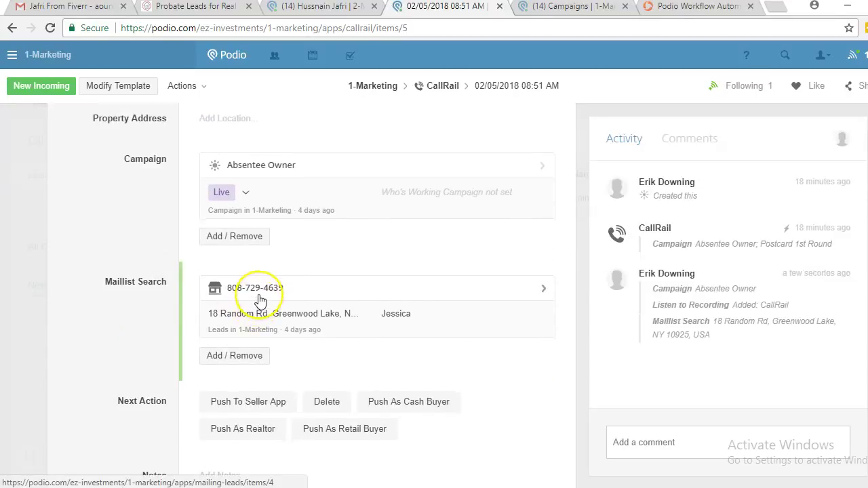
{"action": "scroll", "coordinate": [258, 303], "scroll_direction": "up", "scroll_amount": 3}
{"action": "scroll", "coordinate": [260, 300], "scroll_direction": "up", "scroll_amount": 1}
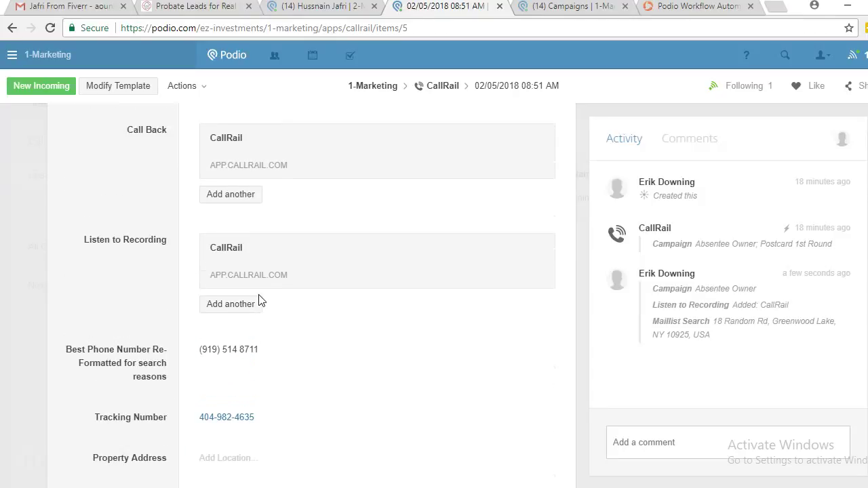
{"action": "scroll", "coordinate": [260, 300], "scroll_direction": "down", "scroll_amount": 4}
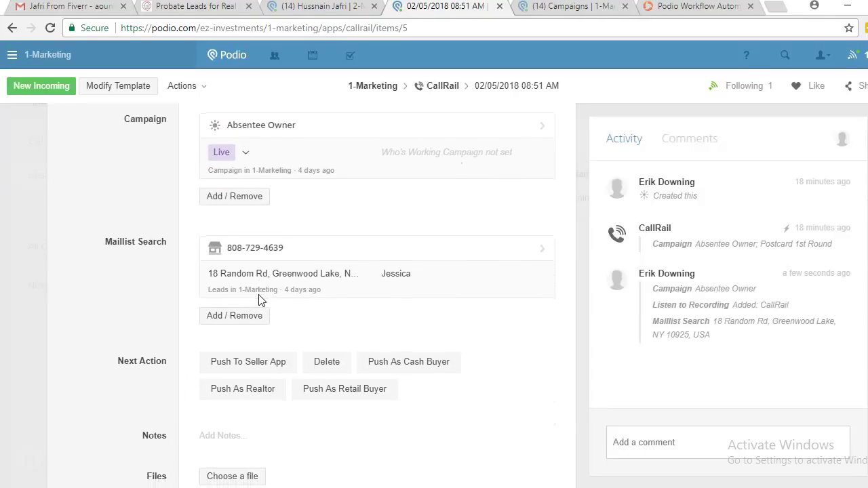
Push the call record to the seller app to create a new Seller Lead.
{"action": "left_click", "coordinate": [241, 365]}
{"action": "scroll", "coordinate": [301, 268], "scroll_direction": "up", "scroll_amount": 2}
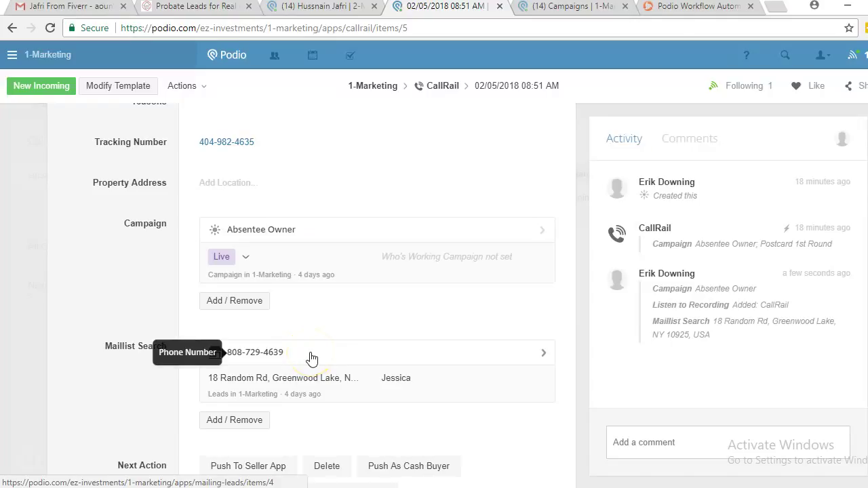
{"action": "scroll", "coordinate": [312, 358], "scroll_direction": "down", "scroll_amount": 3}
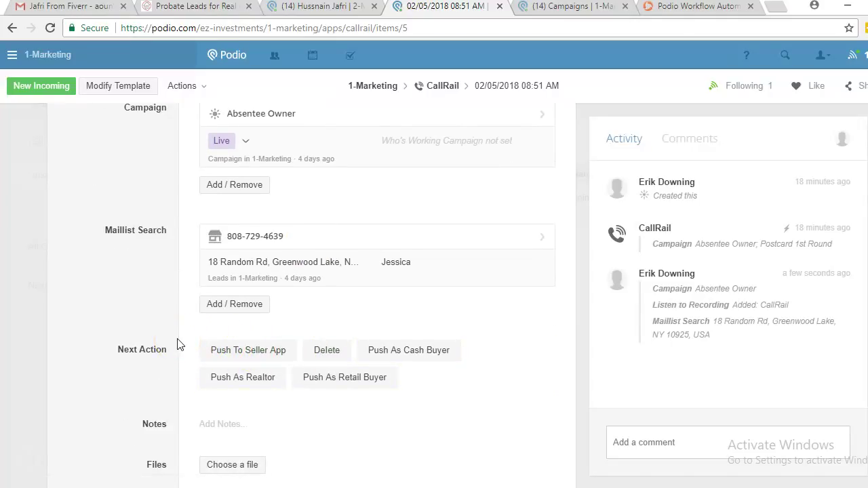
Set Next Action to Push To Seller App and open Seller Leads in 2-Motivated Sellers in the other tab.
{"action": "left_click", "coordinate": [246, 350]}
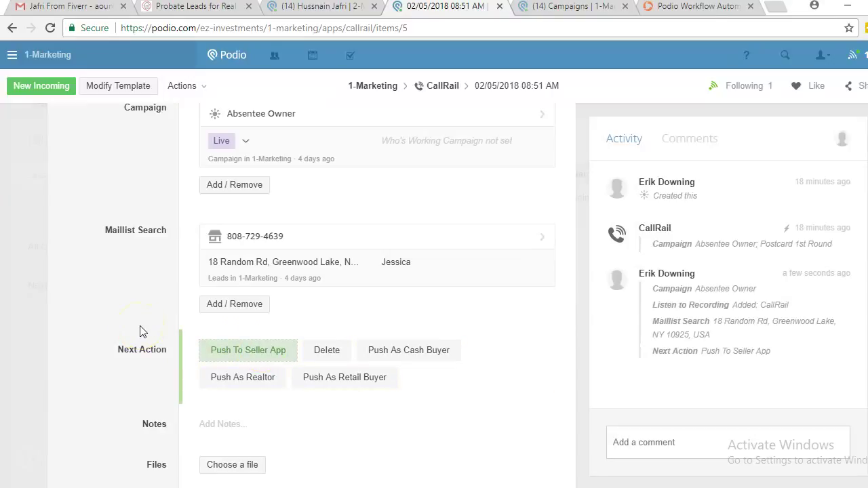
{"action": "left_click", "coordinate": [313, 6]}
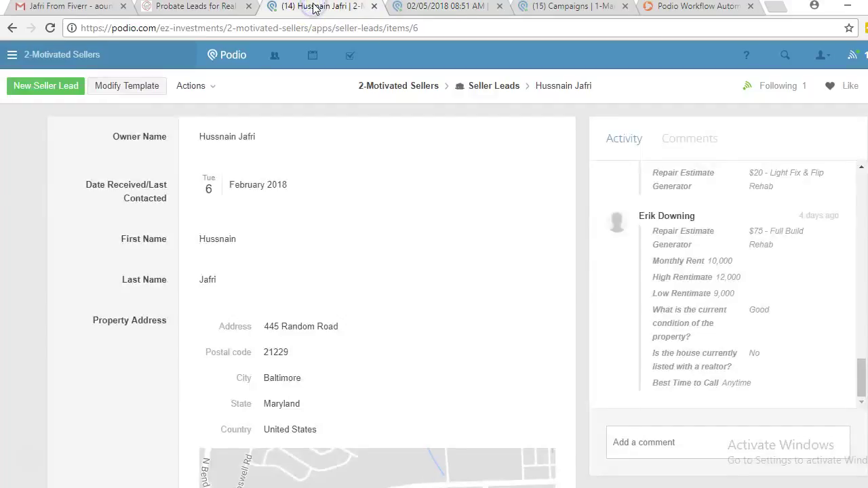
{"action": "left_click", "coordinate": [407, 92]}
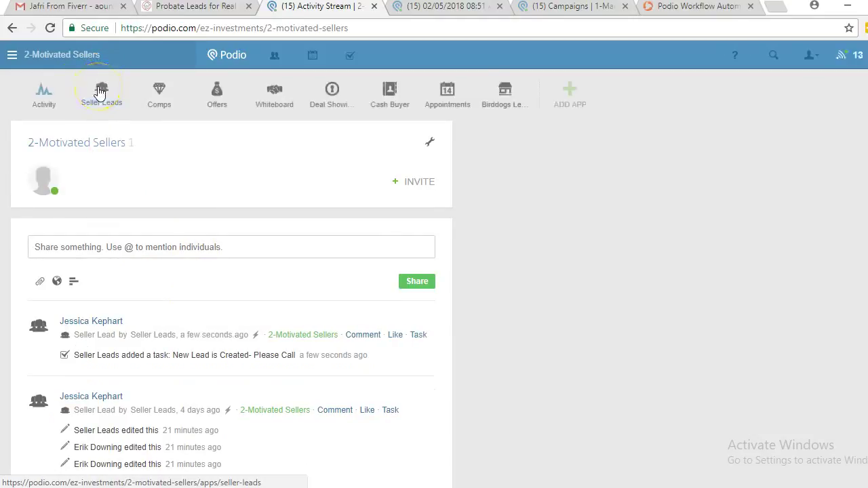
{"action": "left_click", "coordinate": [100, 91]}
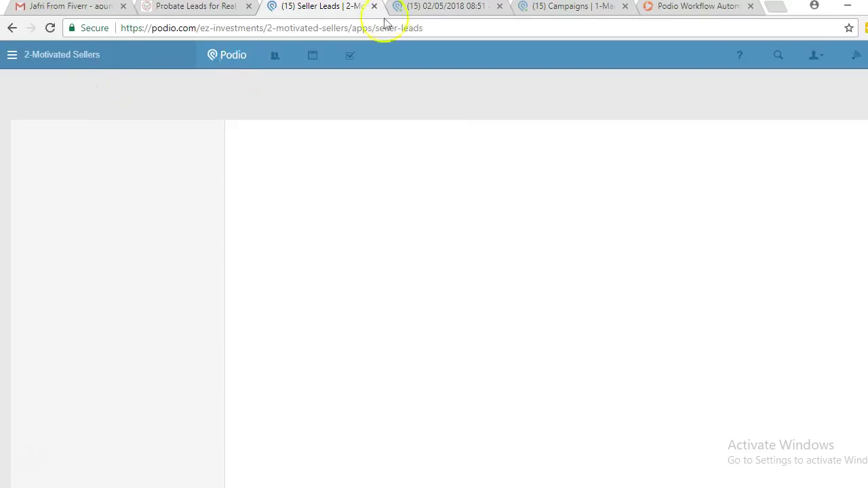
{"action": "left_click", "coordinate": [487, 8]}
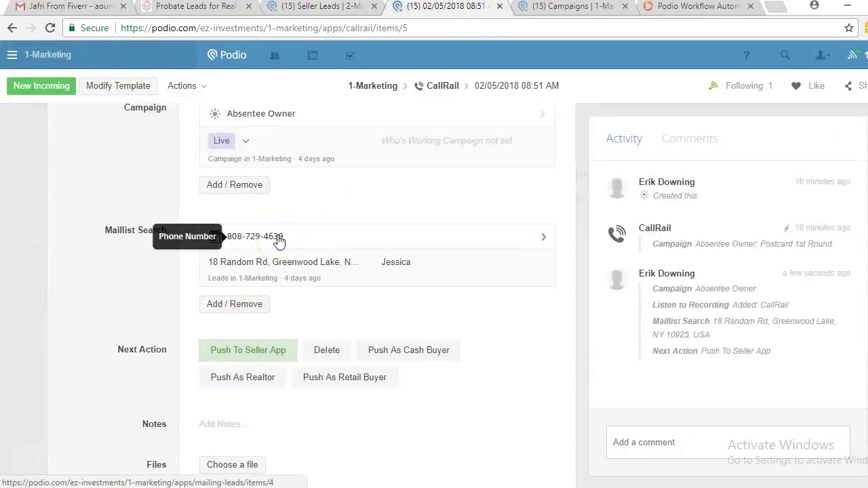
Review the linked Maillist lead, then open the new 02/09/2018 seller lead for 18 Random Road.
{"action": "left_click", "coordinate": [278, 239]}
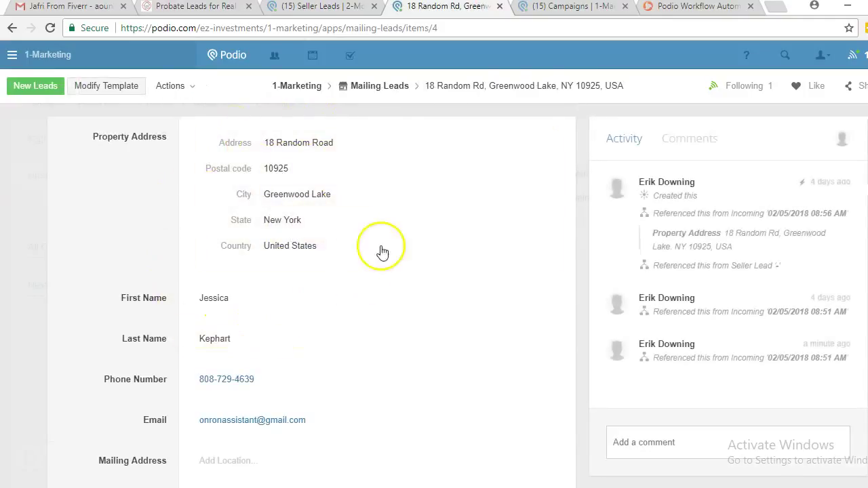
{"action": "scroll", "coordinate": [246, 365], "scroll_direction": "down", "scroll_amount": 2}
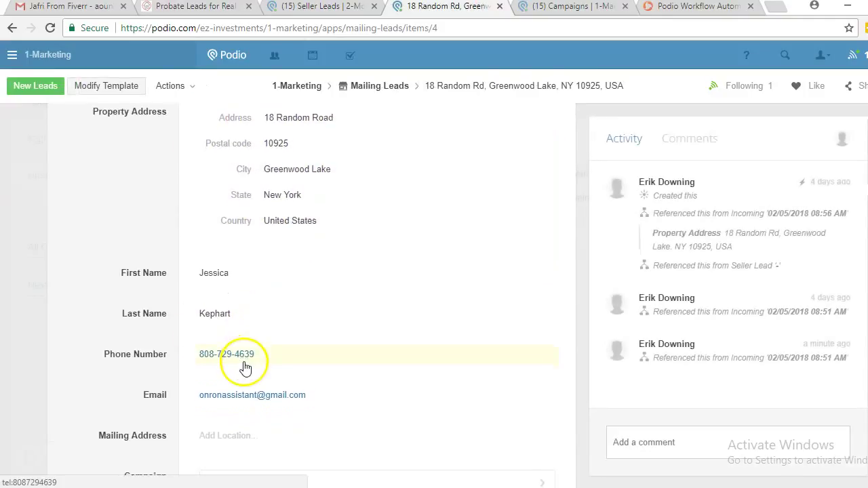
{"action": "scroll", "coordinate": [246, 366], "scroll_direction": "down", "scroll_amount": 2}
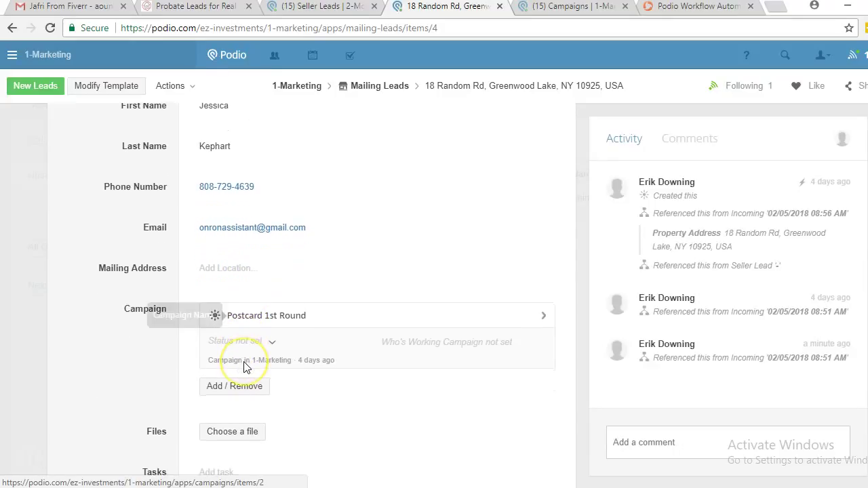
{"action": "scroll", "coordinate": [245, 365], "scroll_direction": "up", "scroll_amount": 3}
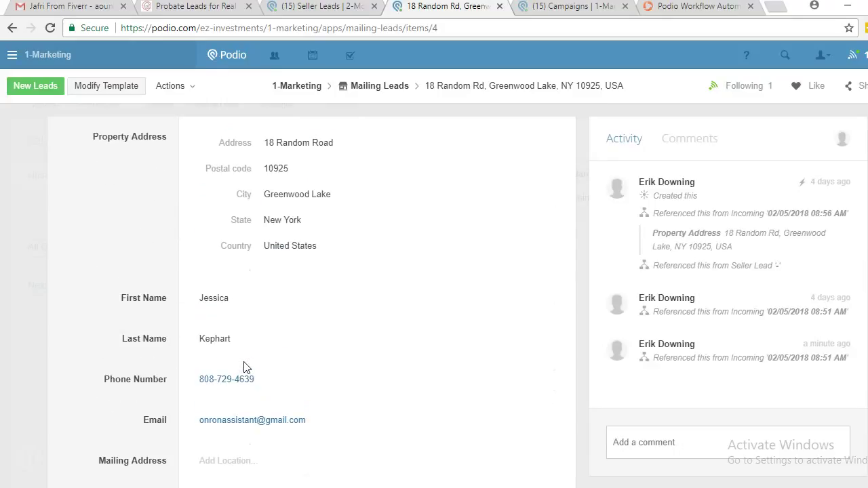
{"action": "left_click", "coordinate": [331, 8]}
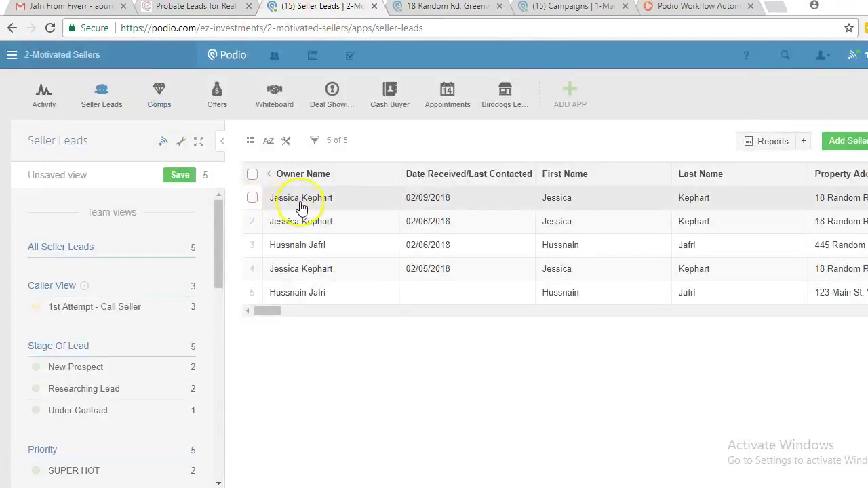
{"action": "left_click", "coordinate": [300, 203]}
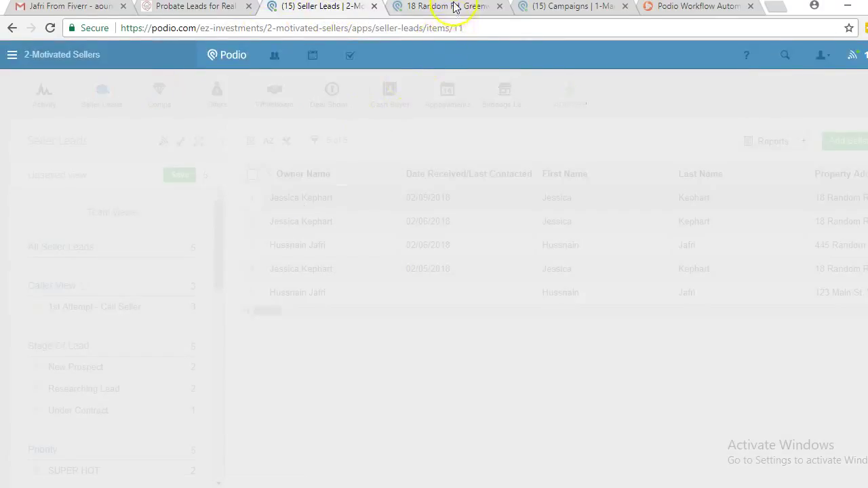